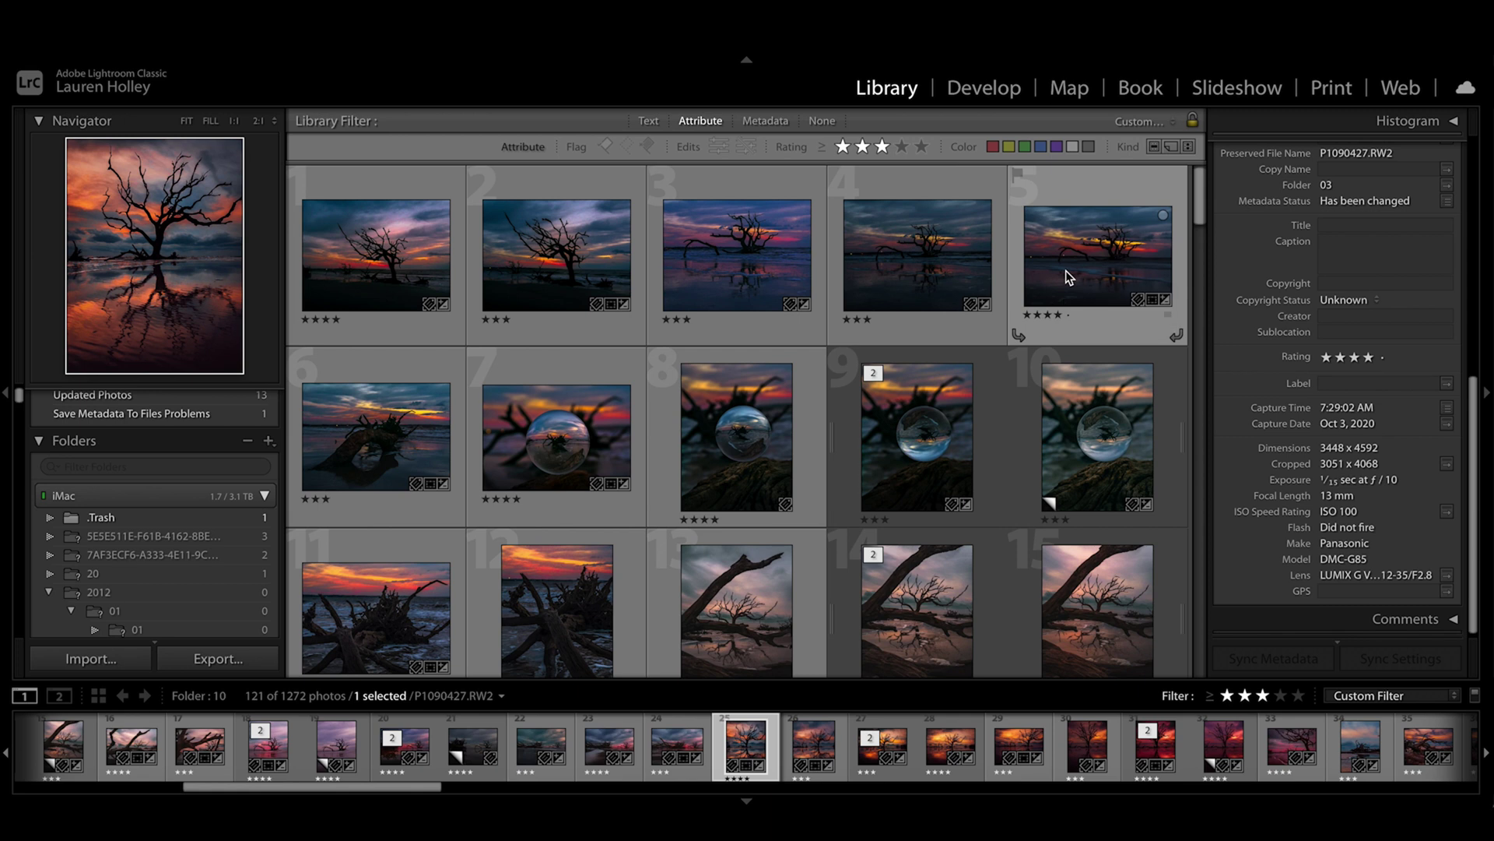
- Open the fifth photo in the grid, the reddish sunset with the driftwood tree, and show it in Loupe view
{"action": "left_click", "coordinate": [1092, 249]}
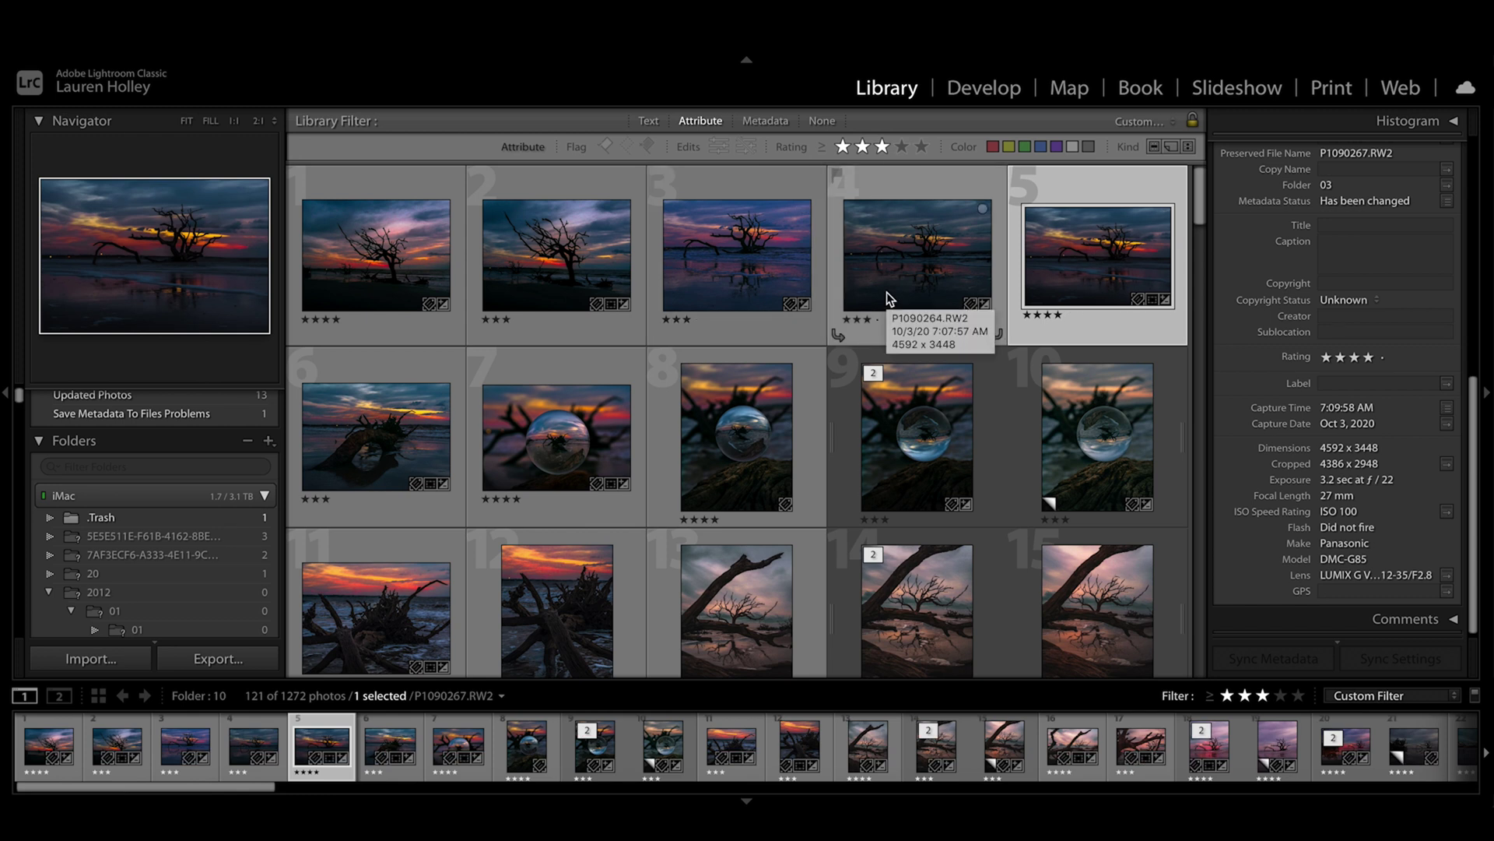
{"action": "key", "text": "d"}
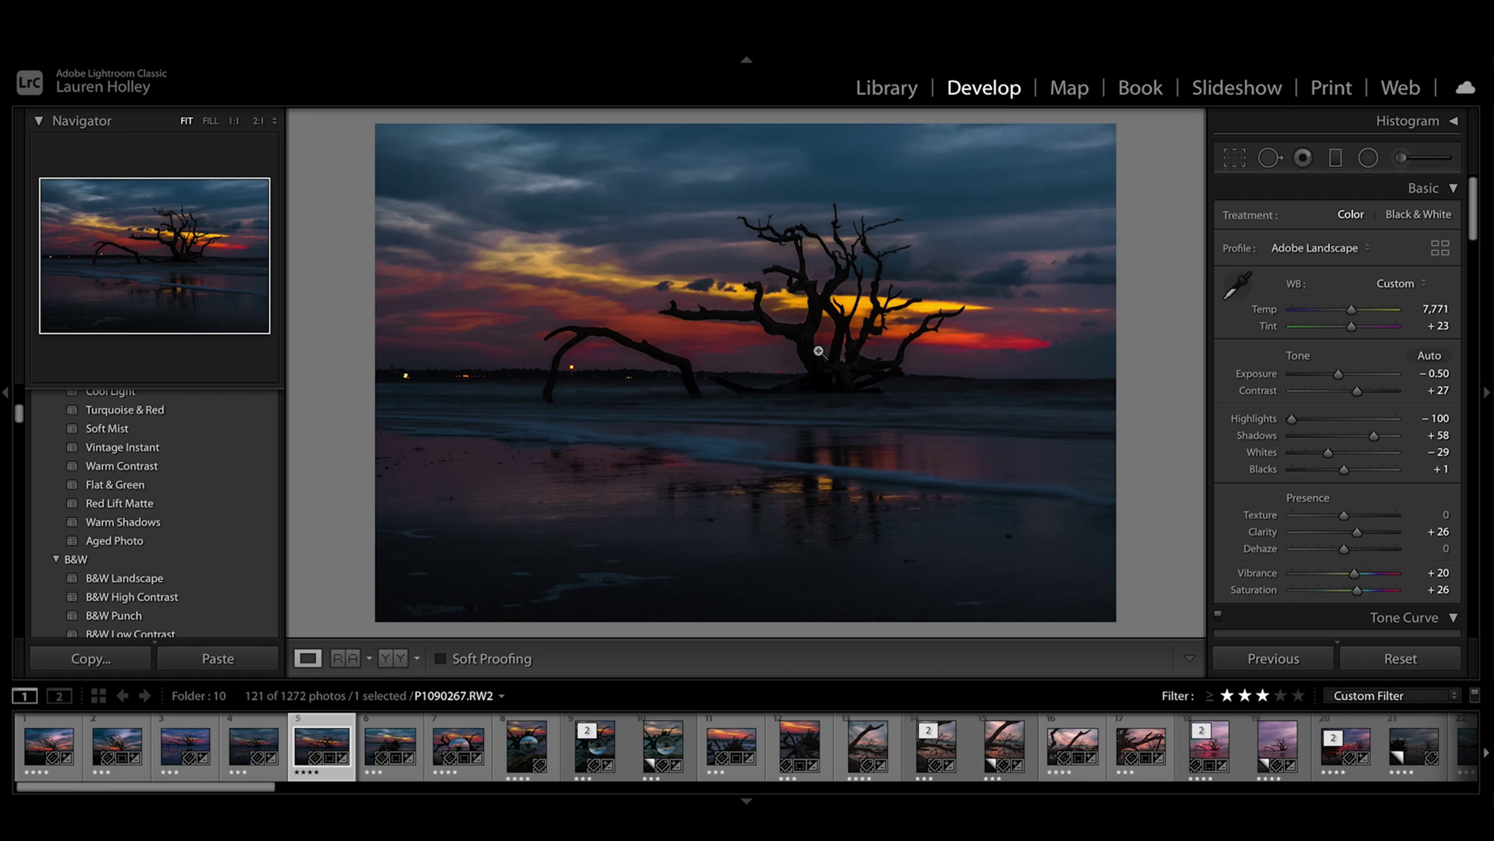
{"action": "key", "text": "e"}
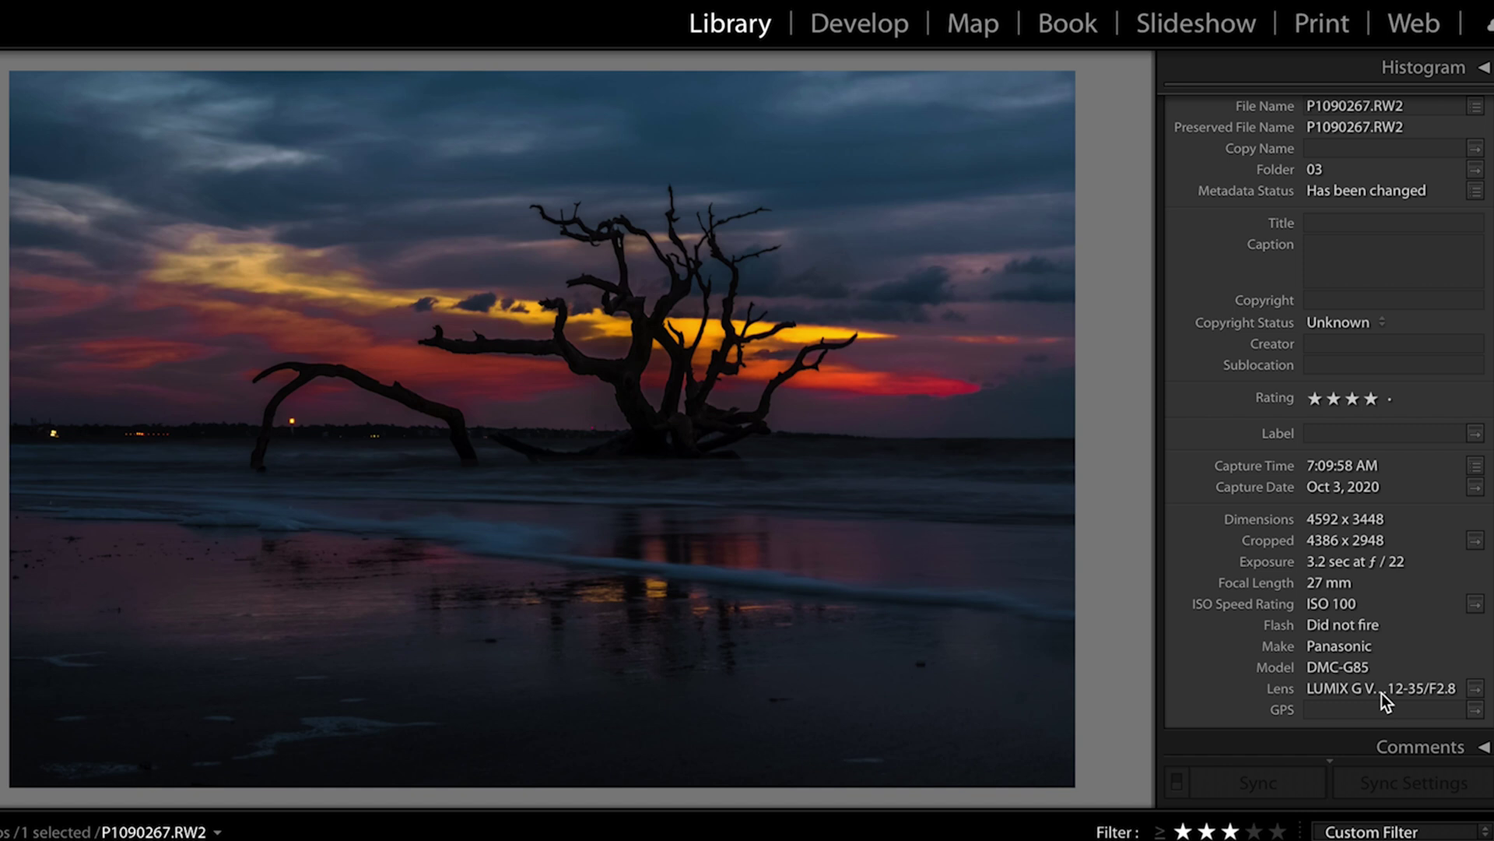
- Create a virtual copy of the photo in Develop and reset the copy's develop settings
{"action": "key", "text": "d"}
{"action": "right_click", "coordinate": [508, 386]}
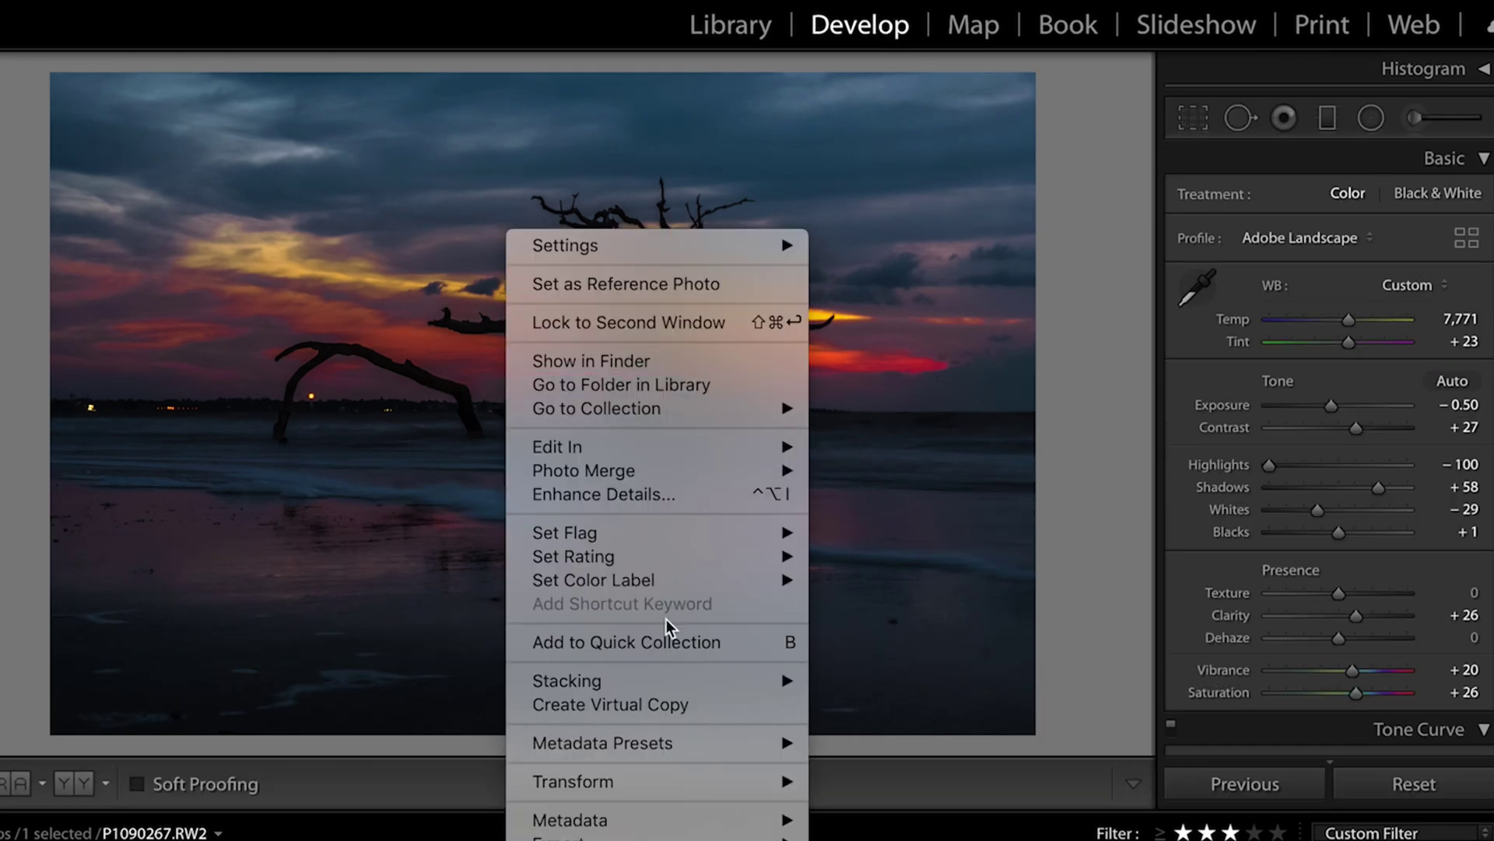
{"action": "left_click", "coordinate": [663, 705]}
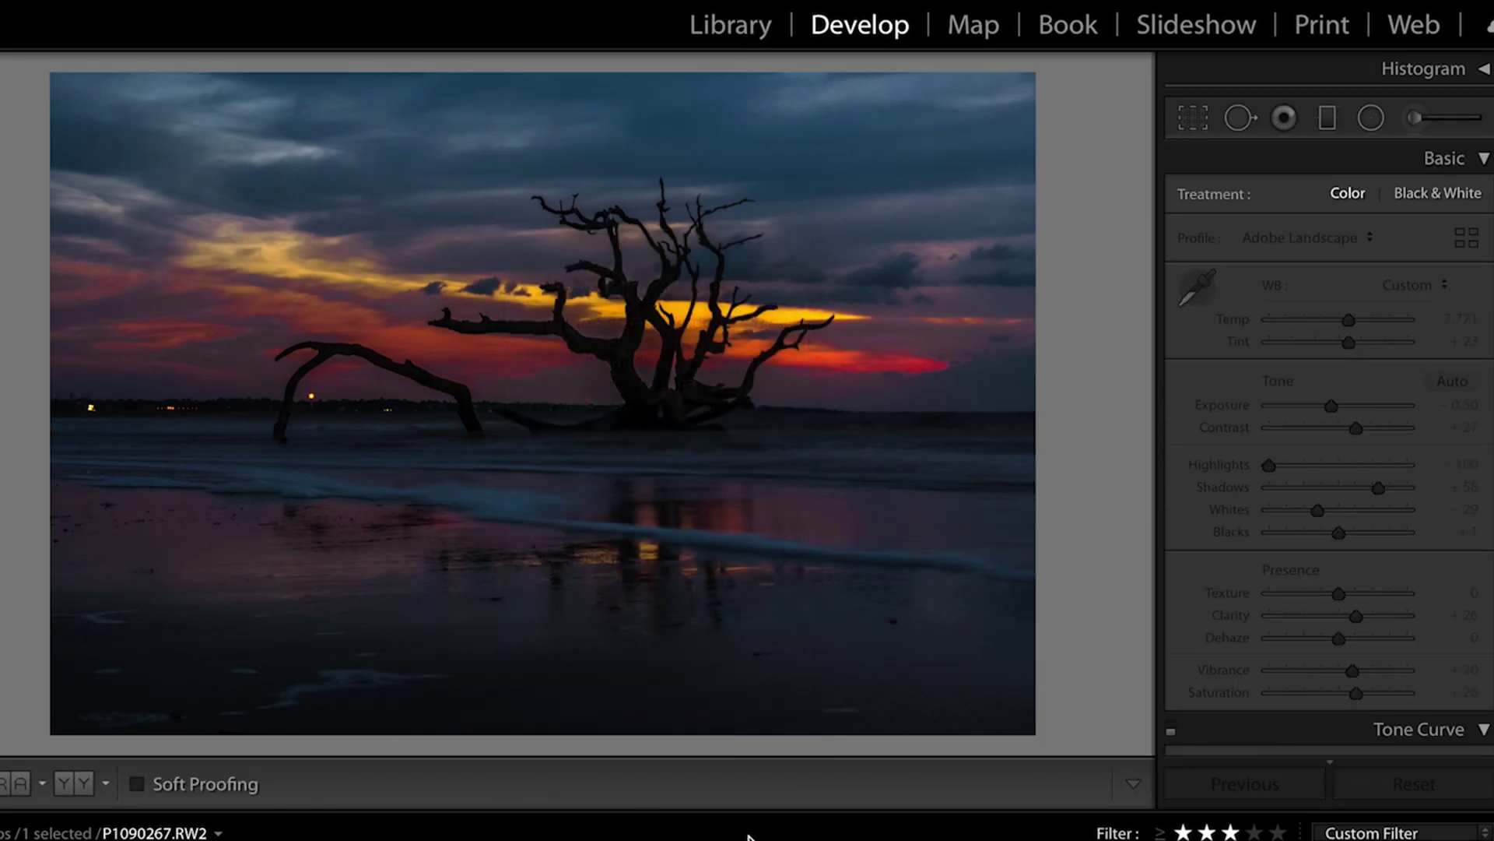
{"action": "right_click", "coordinate": [611, 383]}
{"action": "mouse_move", "coordinate": [781, 760]}
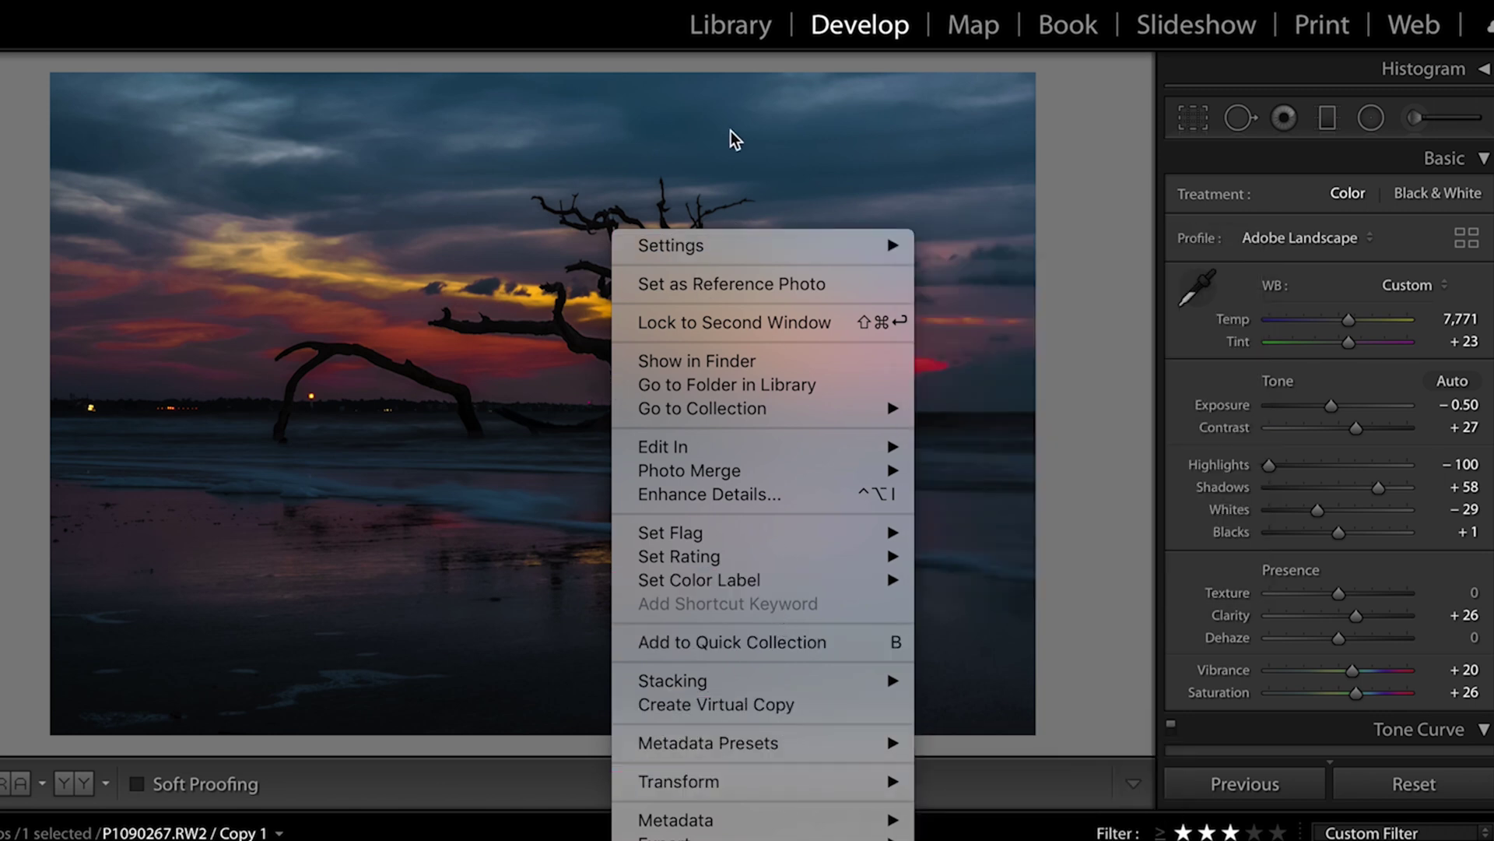
{"action": "mouse_move", "coordinate": [730, 251]}
{"action": "left_click", "coordinate": [959, 246]}
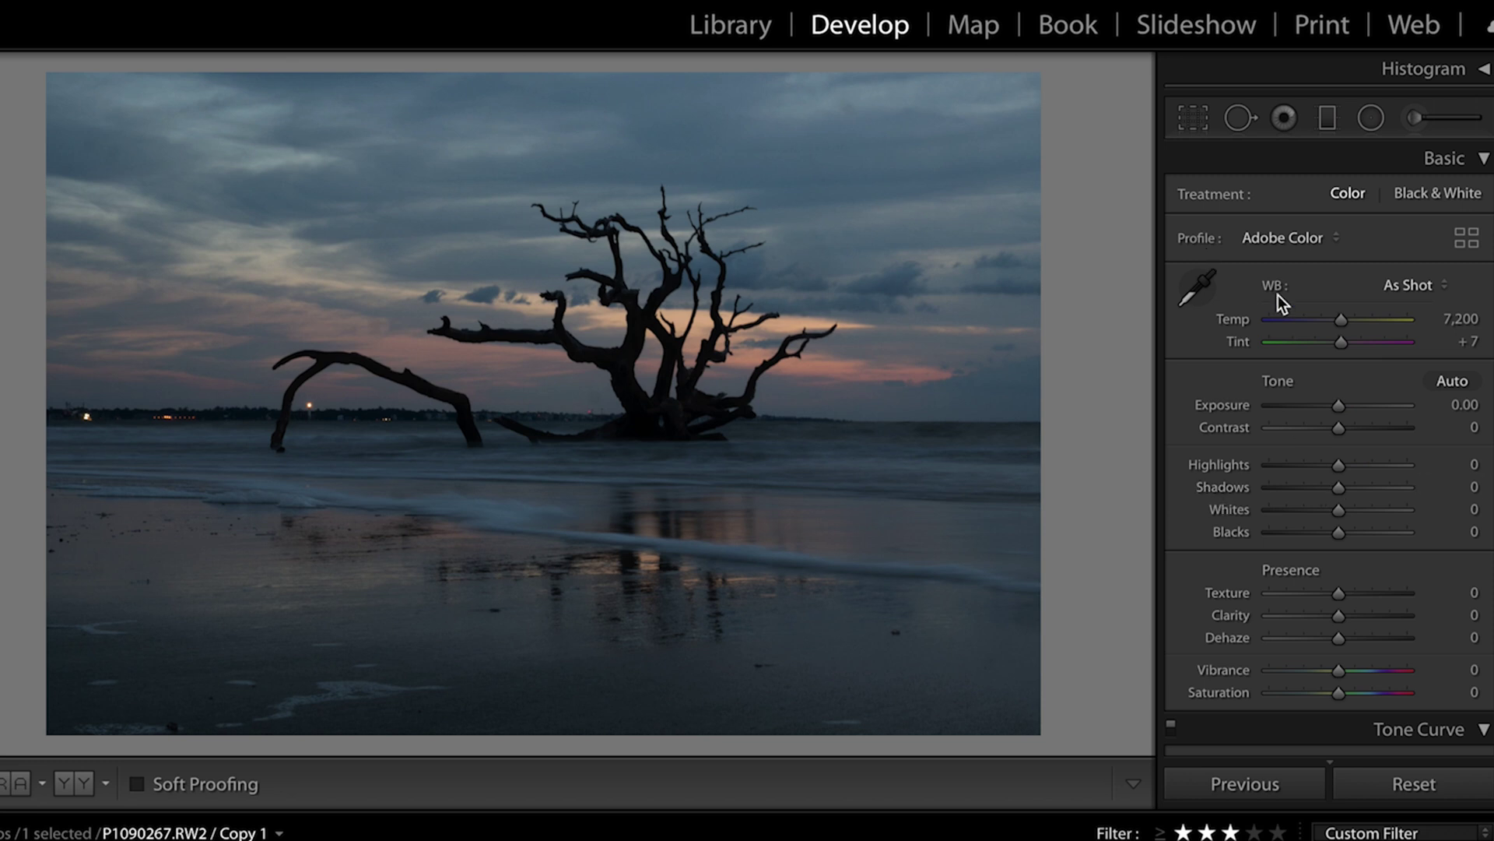
- Set the copy's profile to Adobe Landscape, comparing it with Adobe Vivid
{"action": "left_click", "coordinate": [1318, 241]}
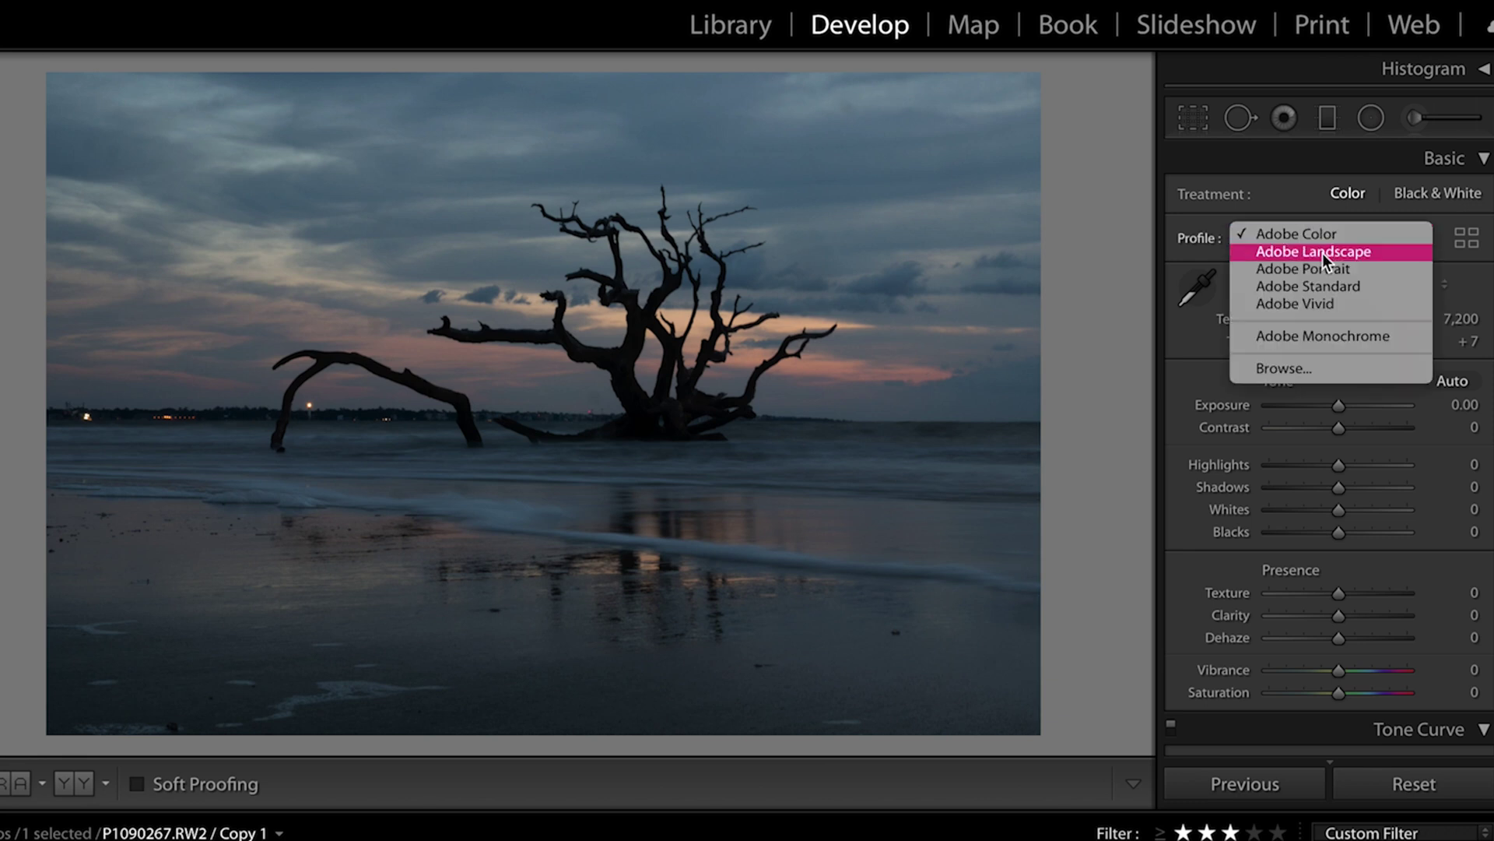
{"action": "left_click", "coordinate": [1322, 253]}
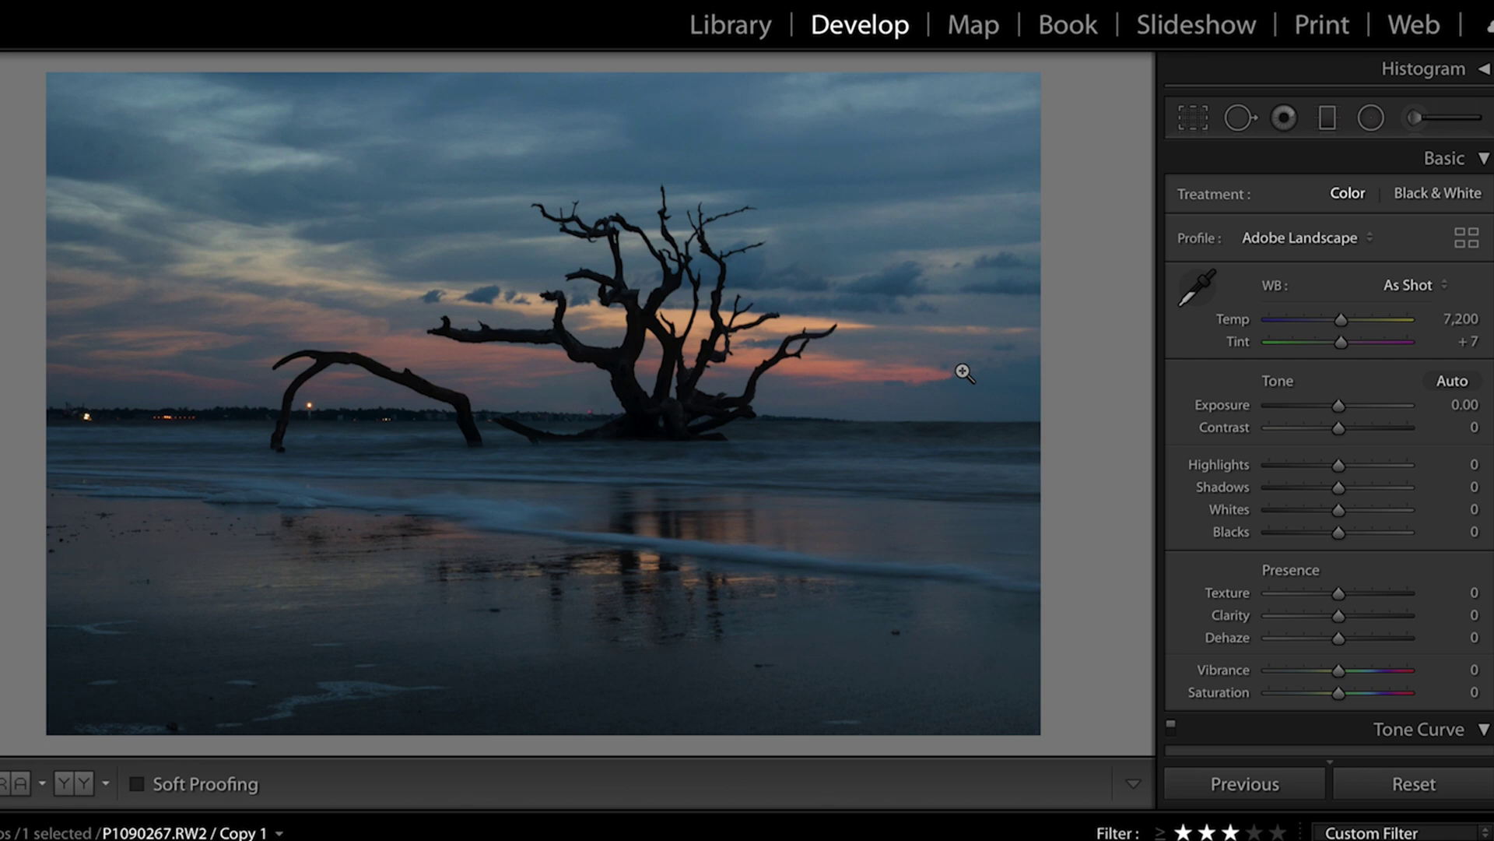
{"action": "left_click", "coordinate": [1346, 241]}
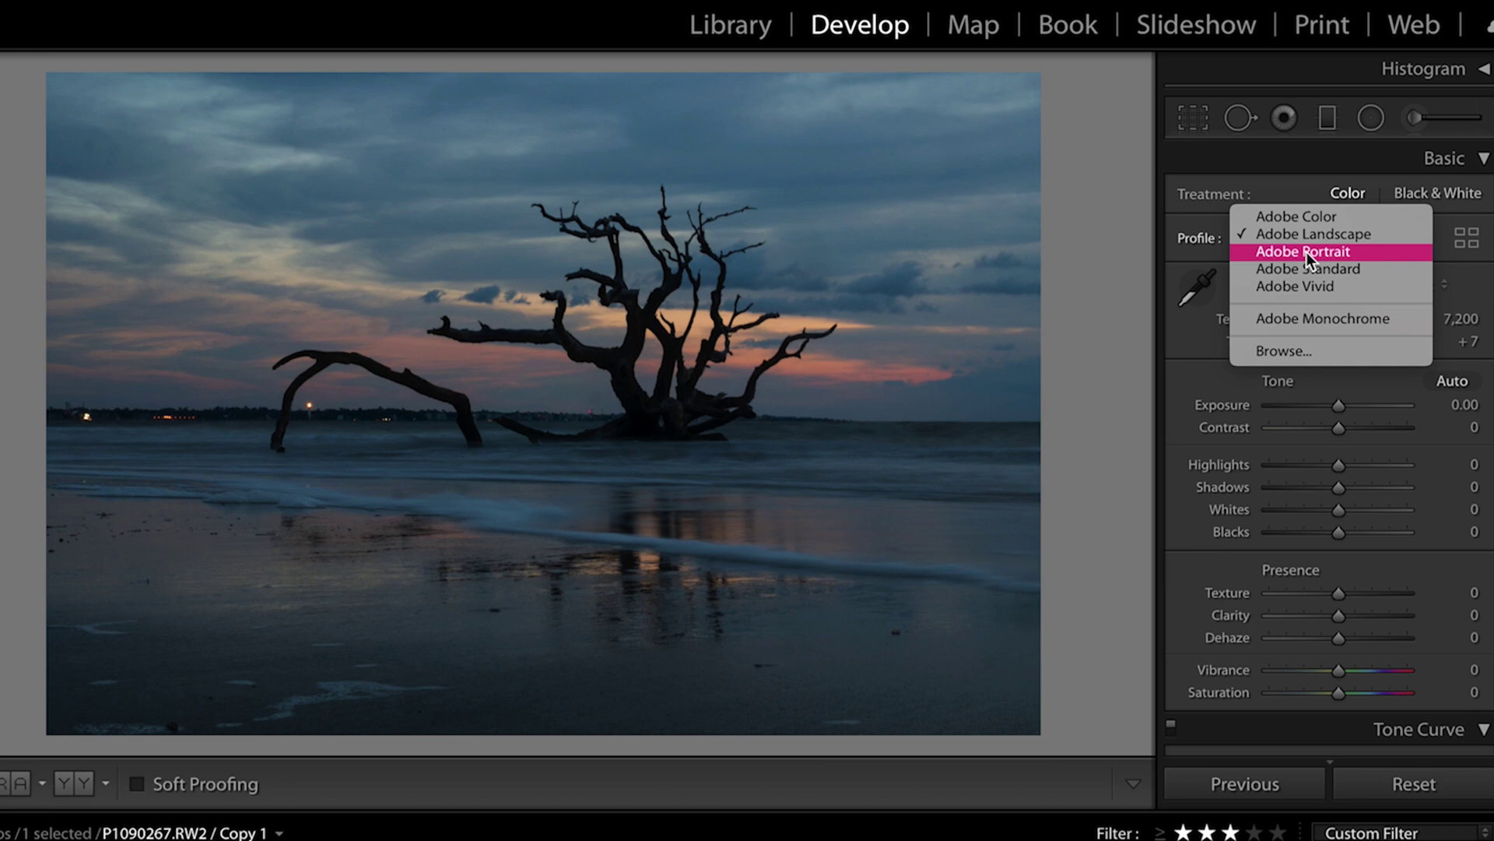
{"action": "left_click", "coordinate": [1309, 286]}
{"action": "left_click", "coordinate": [1308, 238]}
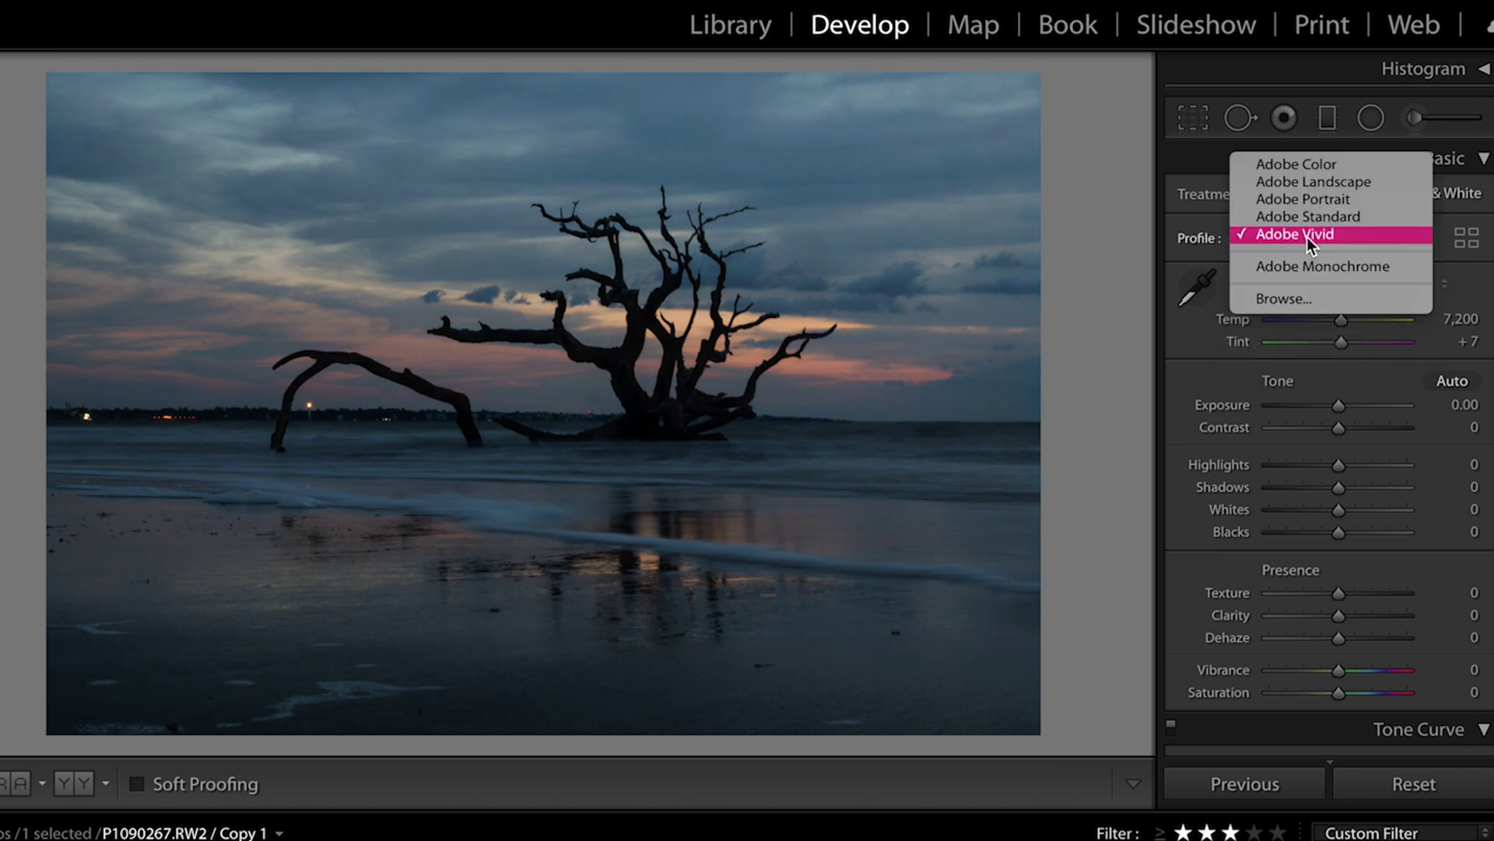
{"action": "left_click", "coordinate": [1316, 179]}
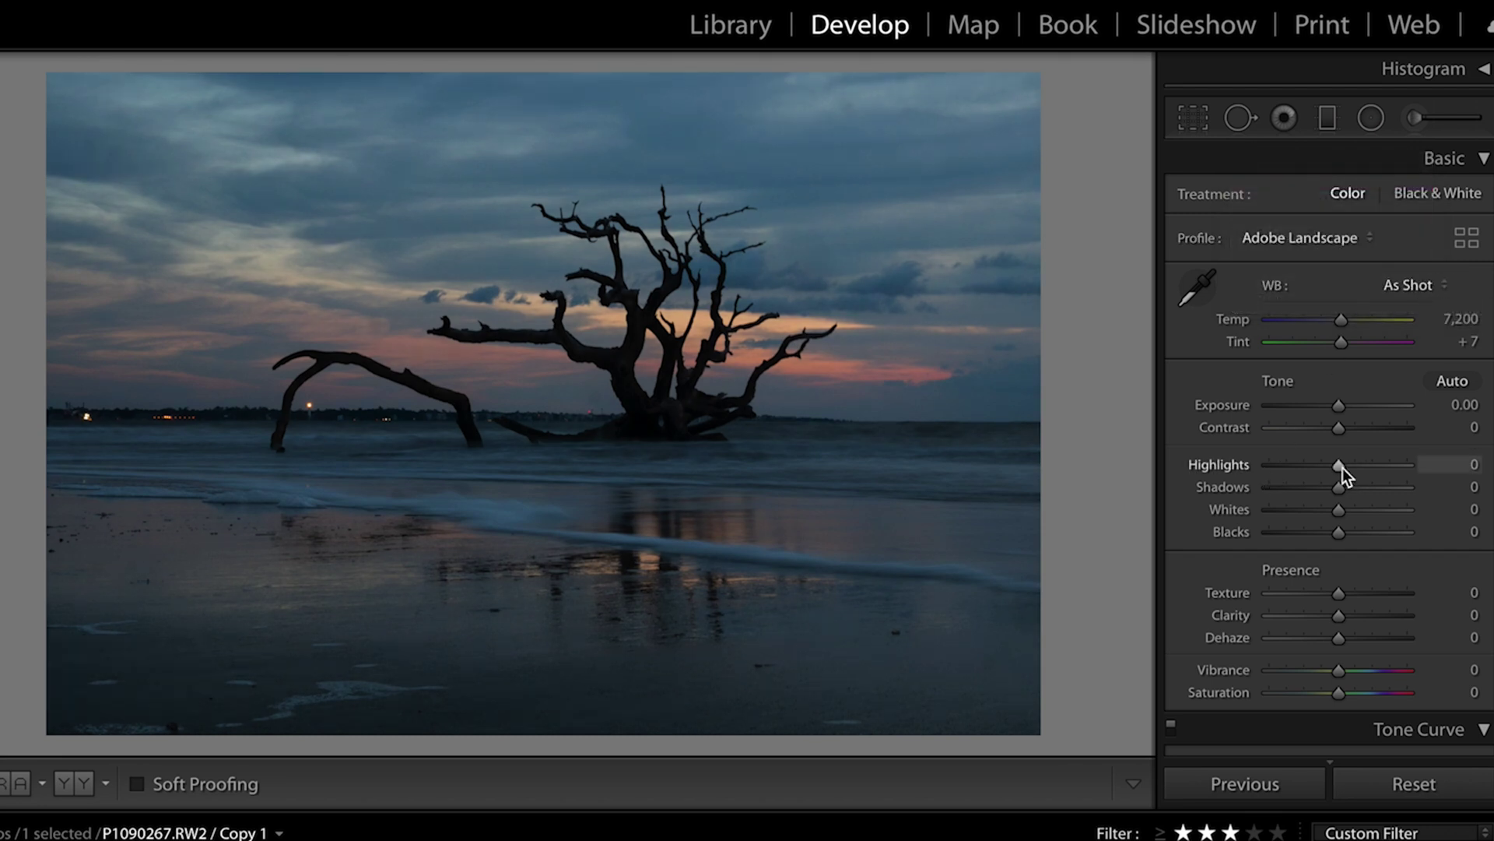
- Adjust the tone with Highlights at -100, Shadows at +50 and Whites at +45
{"action": "left_click_drag", "start_coordinate": [1340, 465], "coordinate": [1140, 459]}
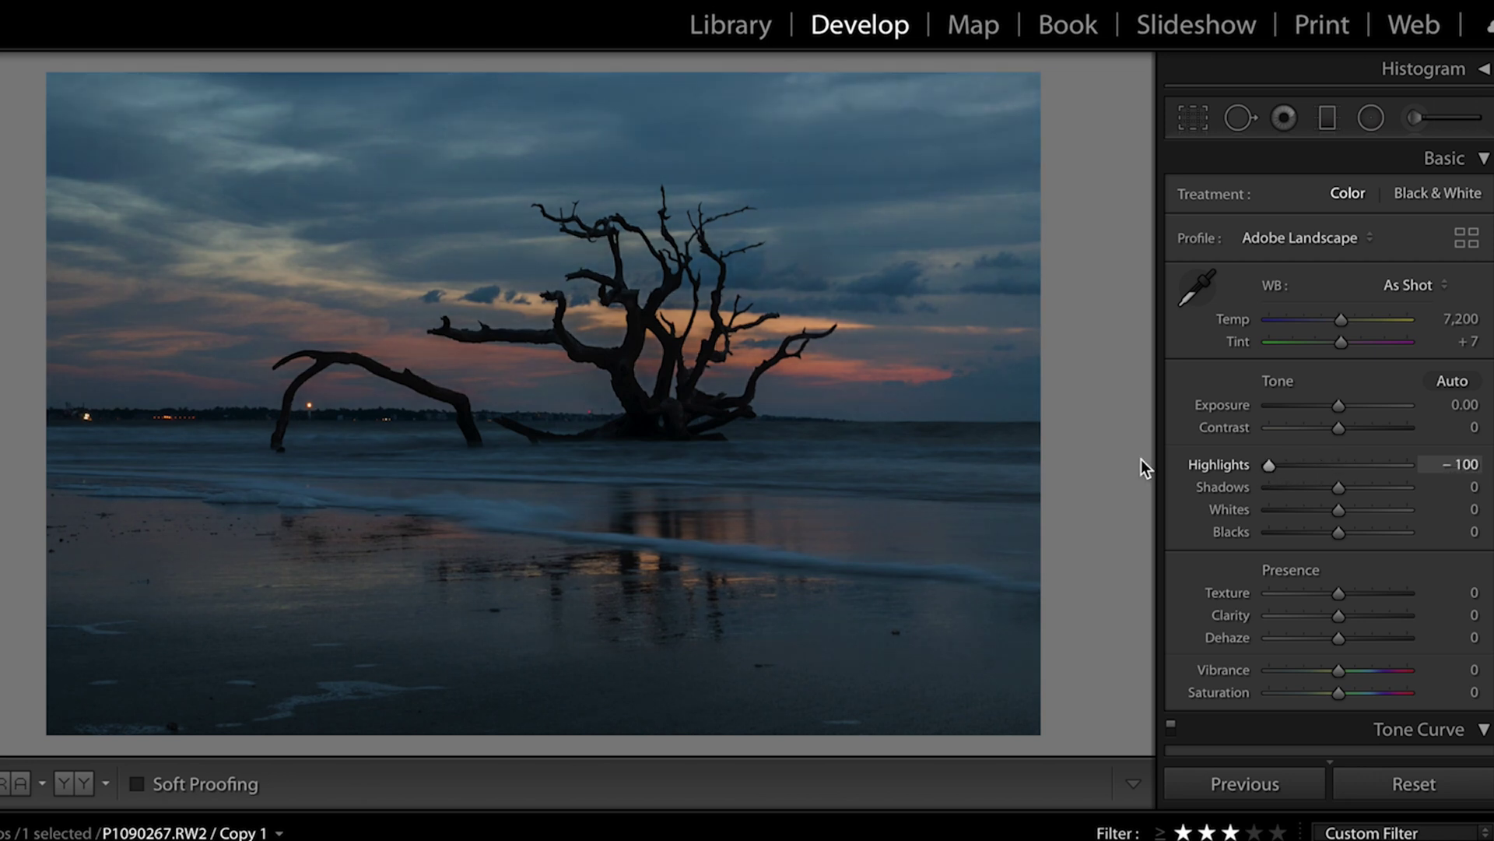
{"action": "left_click_drag", "start_coordinate": [1340, 485], "coordinate": [1407, 488]}
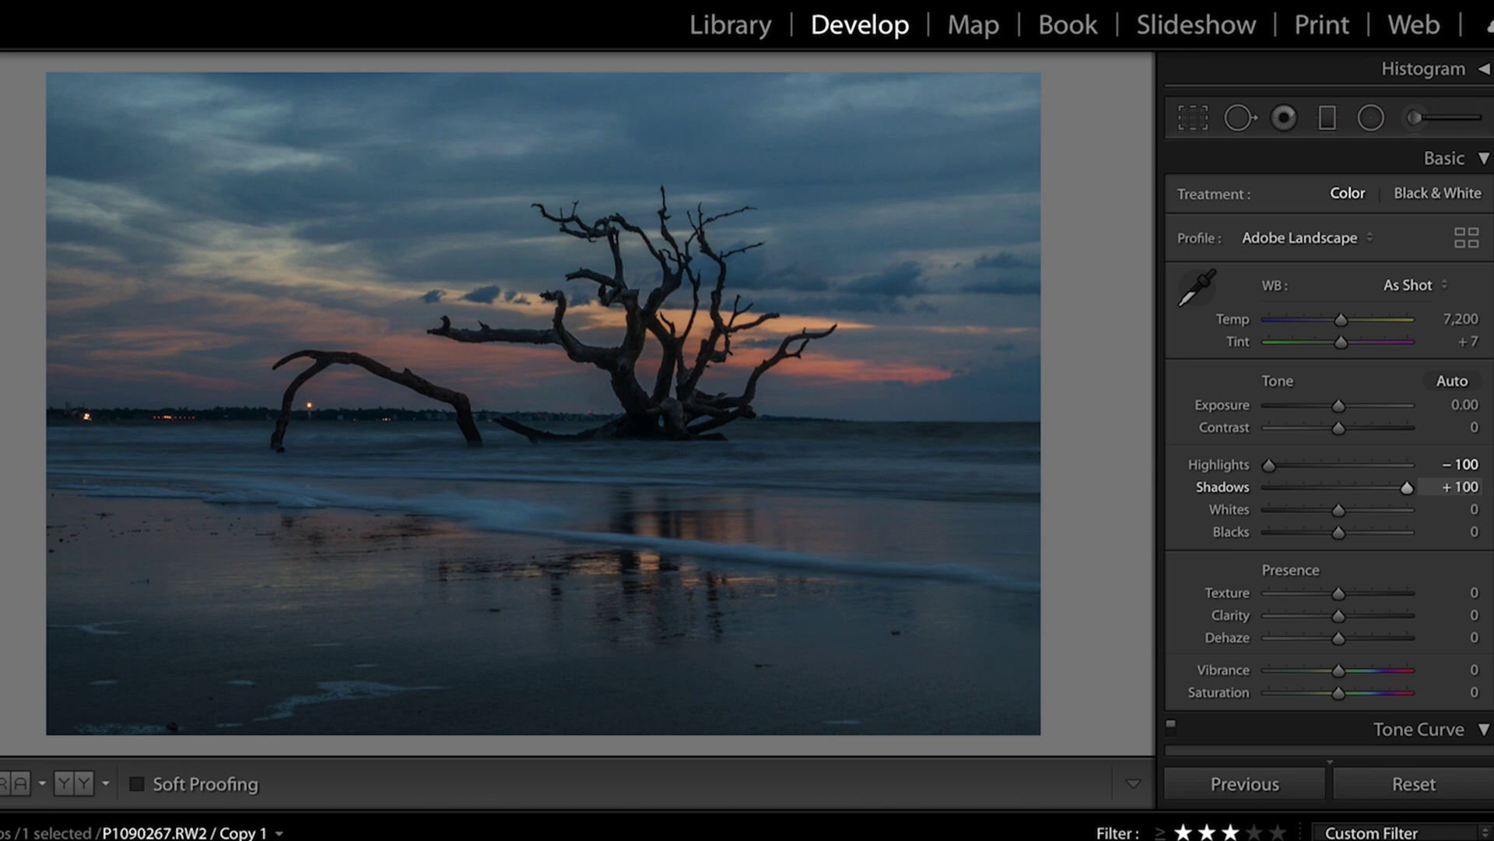
{"action": "left_click_drag", "start_coordinate": [1423, 514], "coordinate": [1369, 516]}
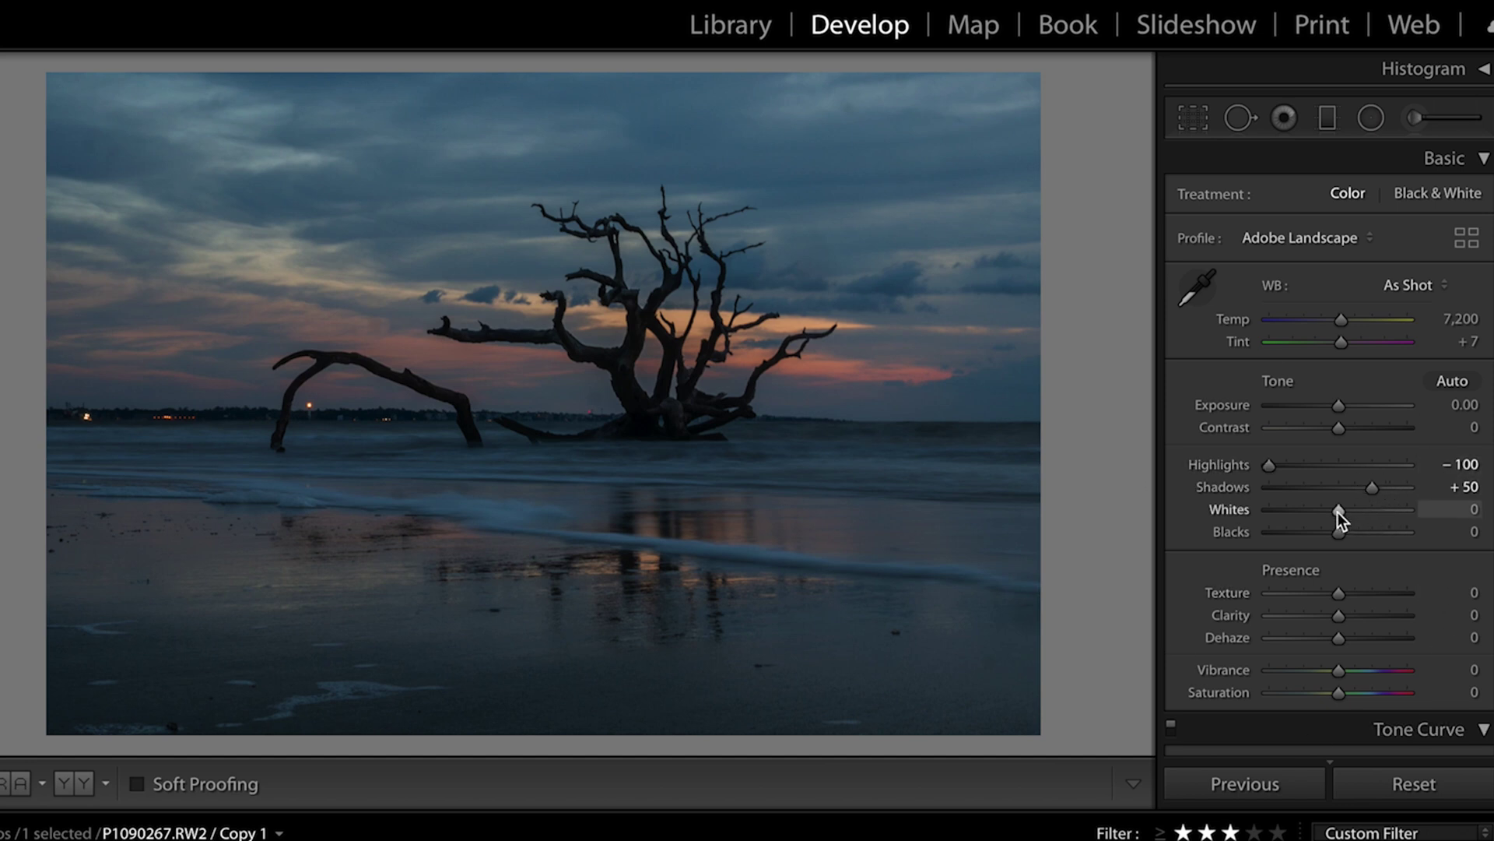
{"action": "left_click_drag", "start_coordinate": [1338, 513], "coordinate": [1367, 515]}
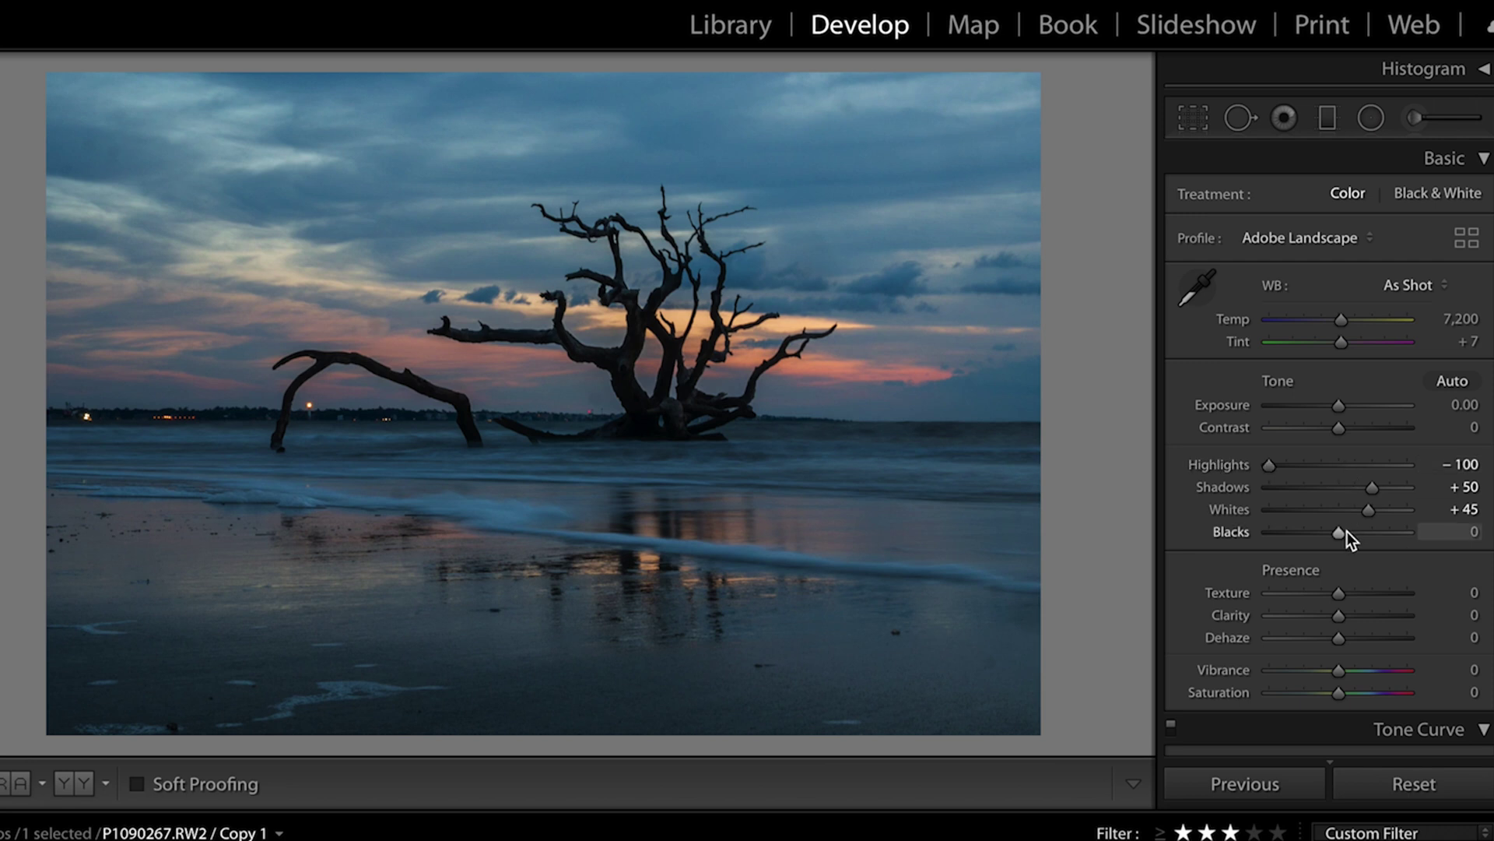
- Set Clarity to +29, Vibrance to +25 and Saturation to +9, and warm the white balance to Temp 8,019 and Tint +30
{"action": "left_click_drag", "start_coordinate": [1352, 632], "coordinate": [1336, 694]}
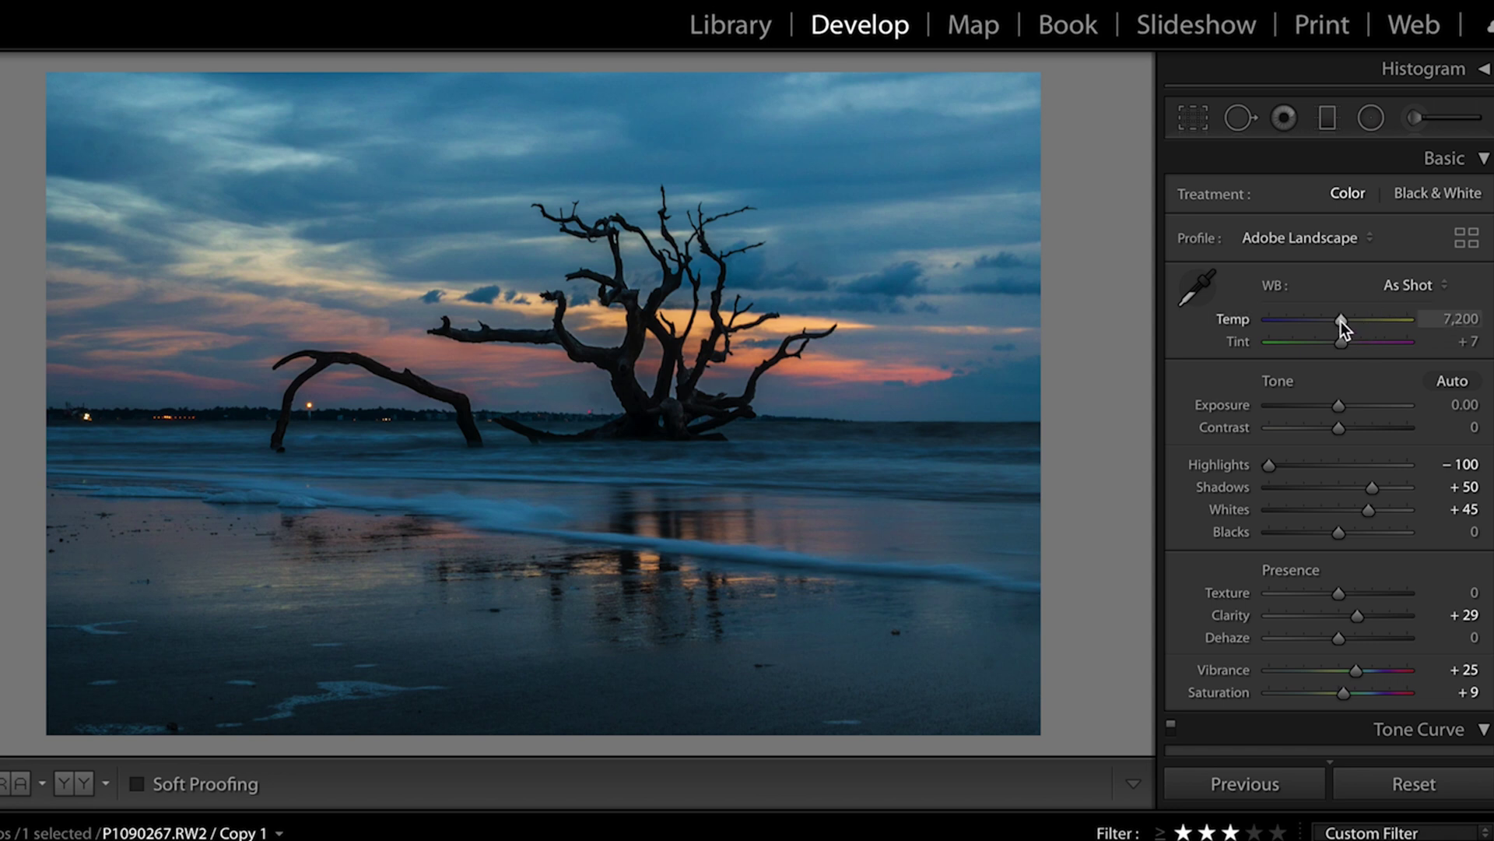
{"action": "left_click_drag", "start_coordinate": [1341, 321], "coordinate": [1353, 342]}
{"action": "left_click_drag", "start_coordinate": [1353, 326], "coordinate": [1363, 347]}
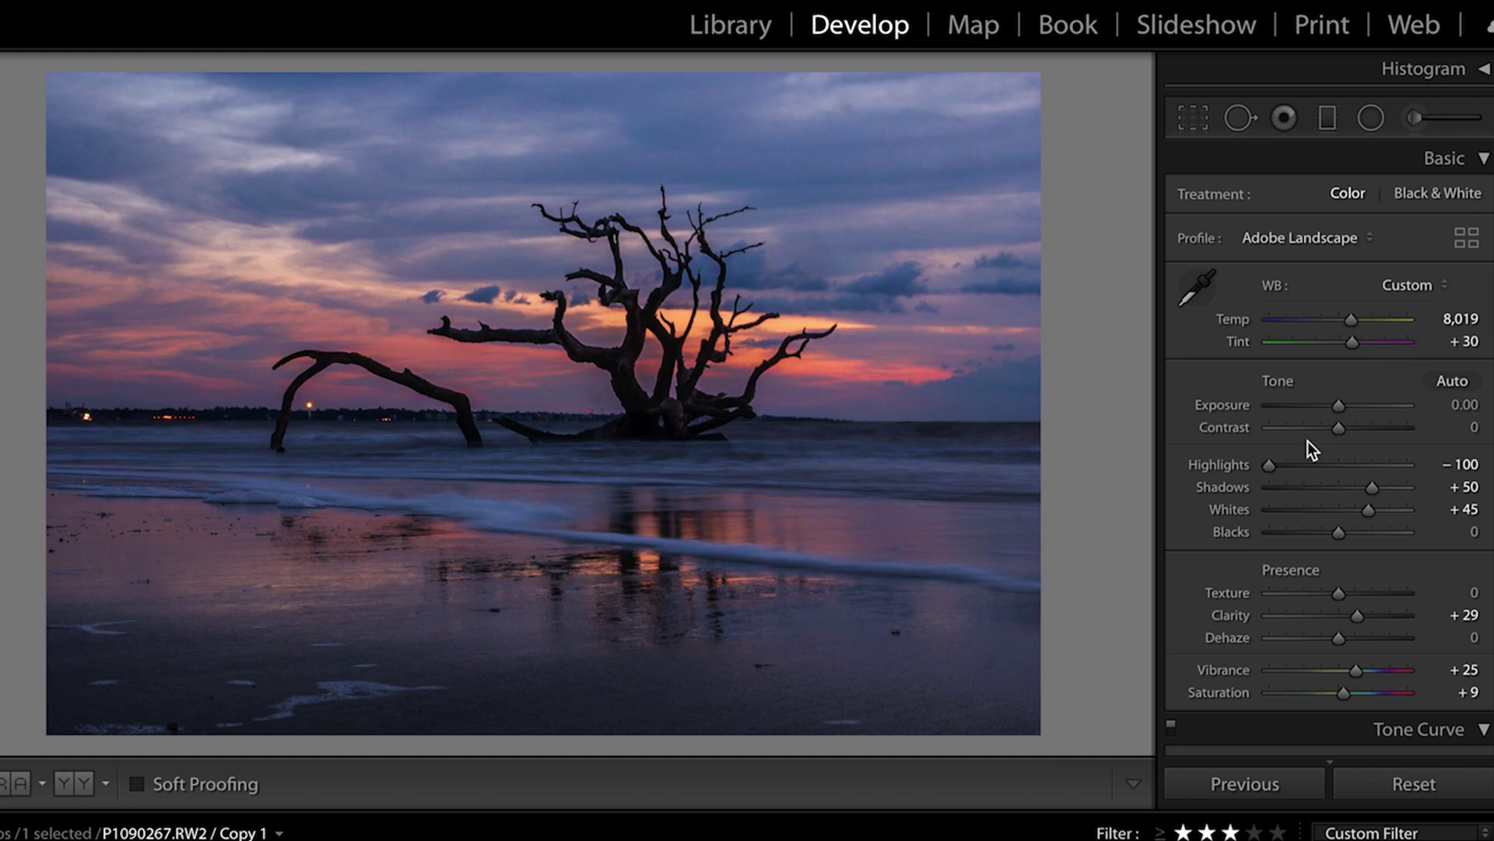
- Adjust HSL hue and saturation: Red -45 and +28, Orange -49 and +25, Yellow +28 and +20
{"action": "scroll", "coordinate": [1308, 439], "scroll_direction": "down", "scroll_amount": 1}
{"action": "scroll", "coordinate": [1307, 441], "scroll_direction": "down", "scroll_amount": 12}
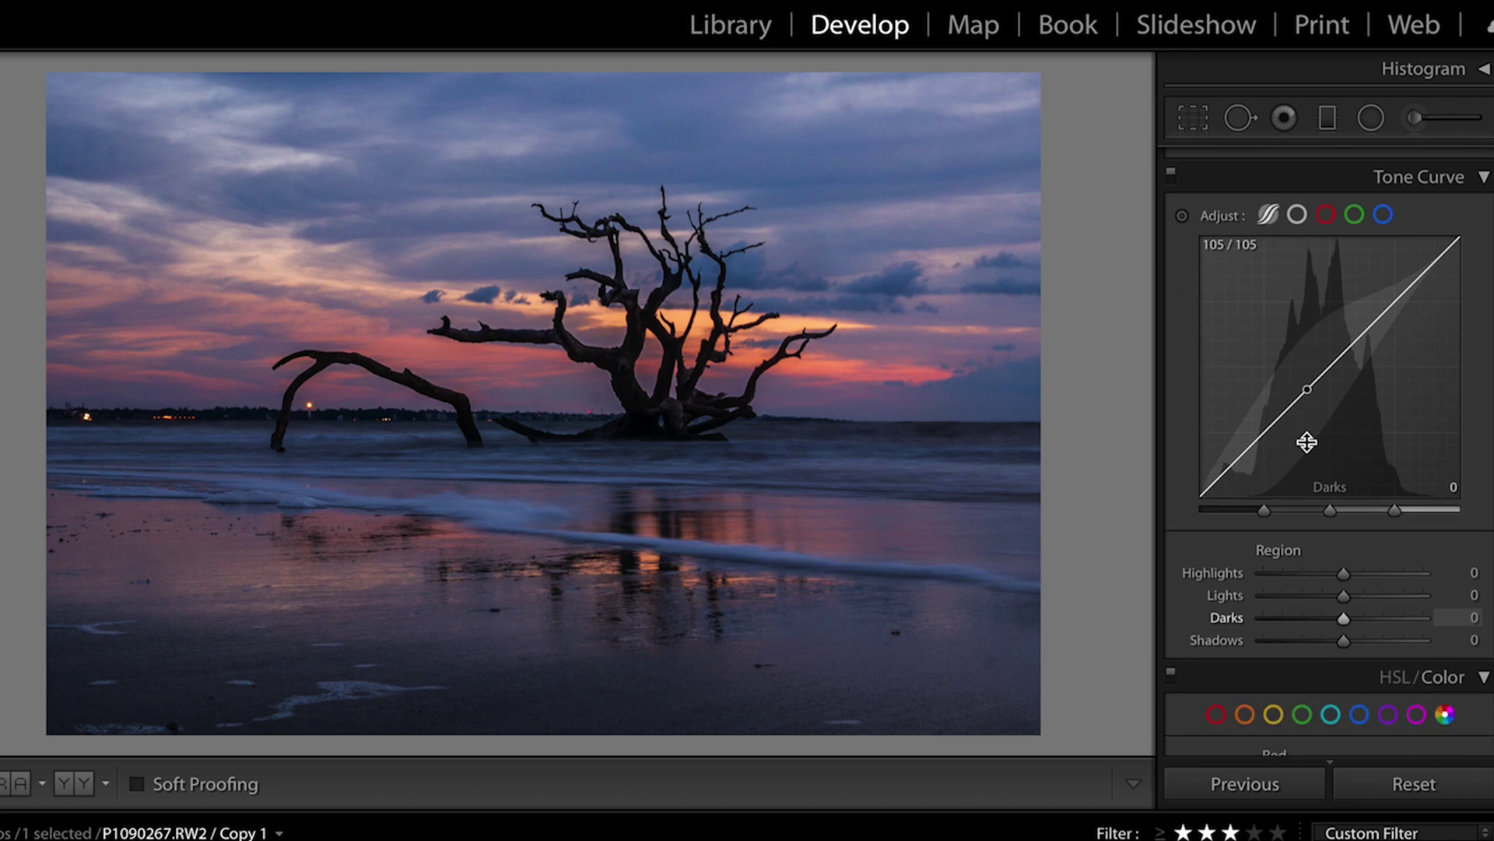
{"action": "scroll", "coordinate": [1308, 444], "scroll_direction": "down", "scroll_amount": 5}
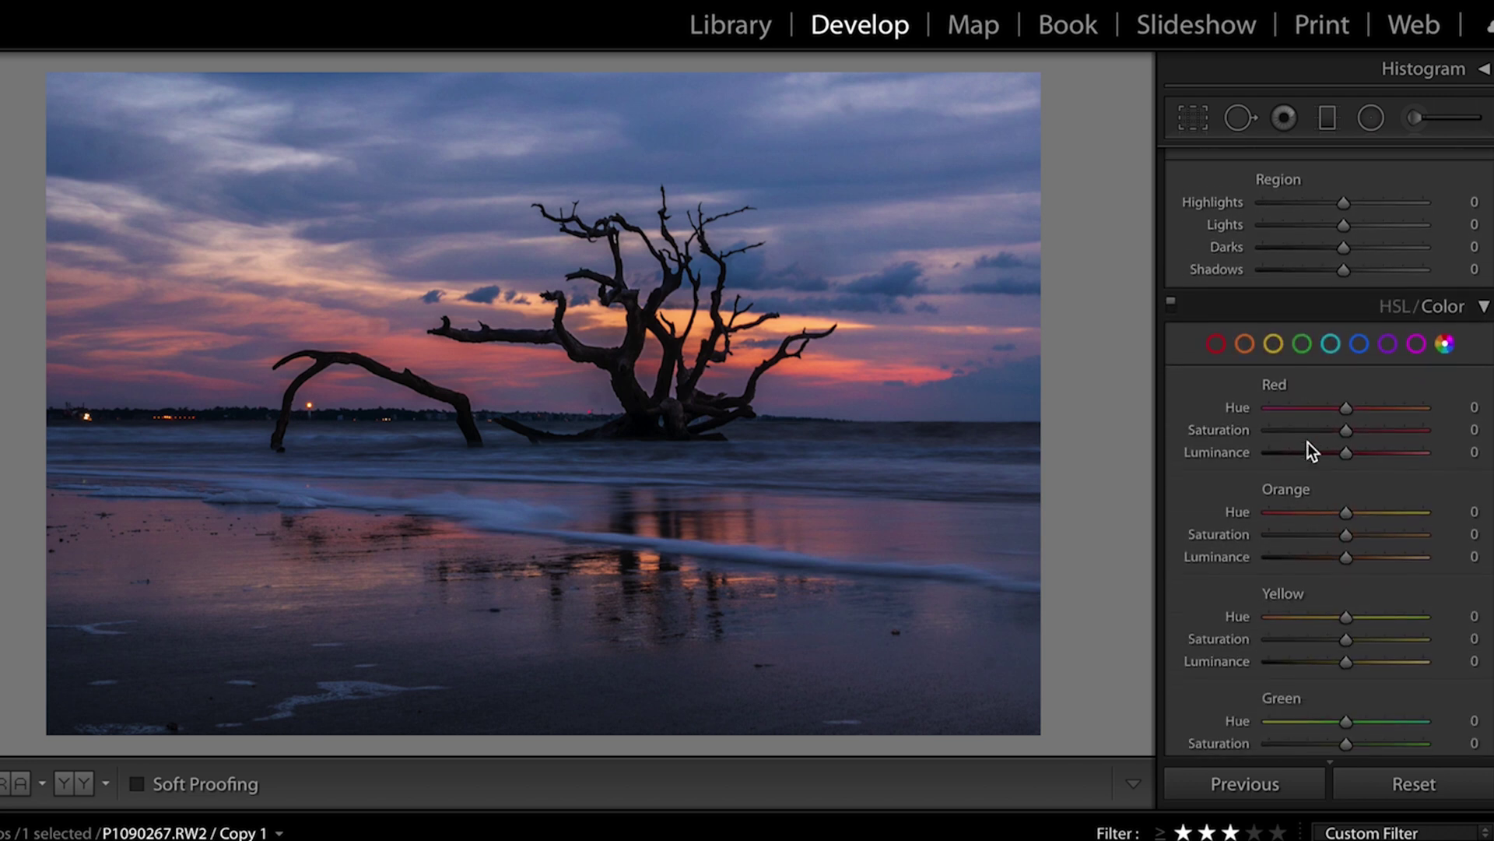
{"action": "mouse_move", "coordinate": [1346, 359]}
{"action": "left_mouse_down"}
{"action": "mouse_move", "coordinate": [1303, 363]}
{"action": "mouse_move", "coordinate": [1362, 379]}
{"action": "left_mouse_up"}
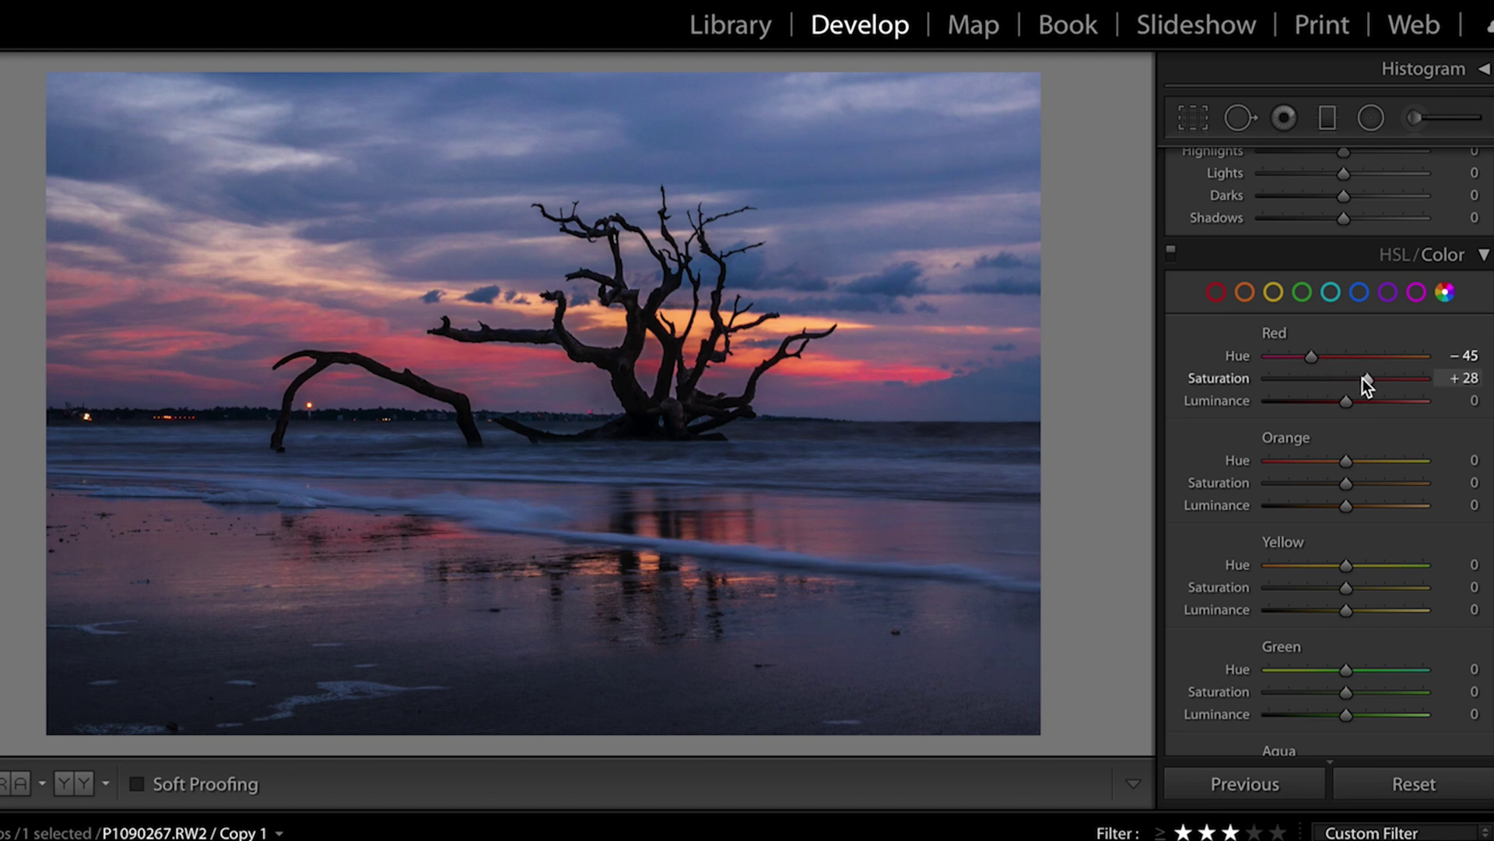
{"action": "mouse_move", "coordinate": [1360, 462]}
{"action": "left_mouse_down"}
{"action": "mouse_move", "coordinate": [1312, 469]}
{"action": "mouse_move", "coordinate": [1363, 482]}
{"action": "left_mouse_up"}
{"action": "mouse_move", "coordinate": [1343, 567]}
{"action": "left_mouse_down"}
{"action": "mouse_move", "coordinate": [1237, 571]}
{"action": "mouse_move", "coordinate": [1418, 562]}
{"action": "mouse_move", "coordinate": [1366, 564]}
{"action": "mouse_move", "coordinate": [1357, 586]}
{"action": "left_mouse_up"}
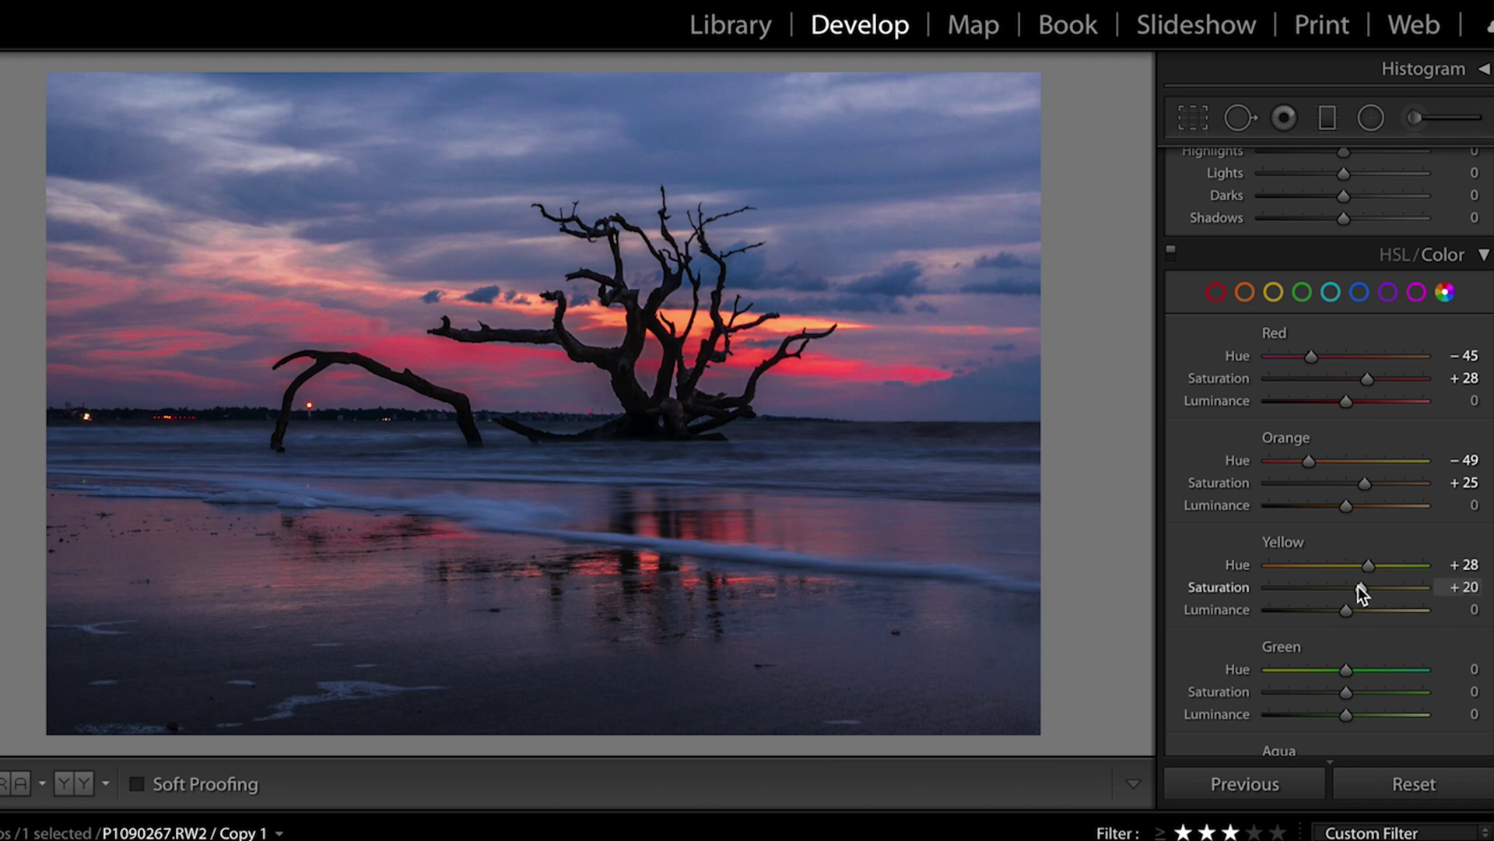
- Set the Blue hue to -18 and luminance to +14, and the Purple saturation to +15 and luminance to +13
{"action": "scroll", "coordinate": [1357, 587], "scroll_direction": "down", "scroll_amount": 6}
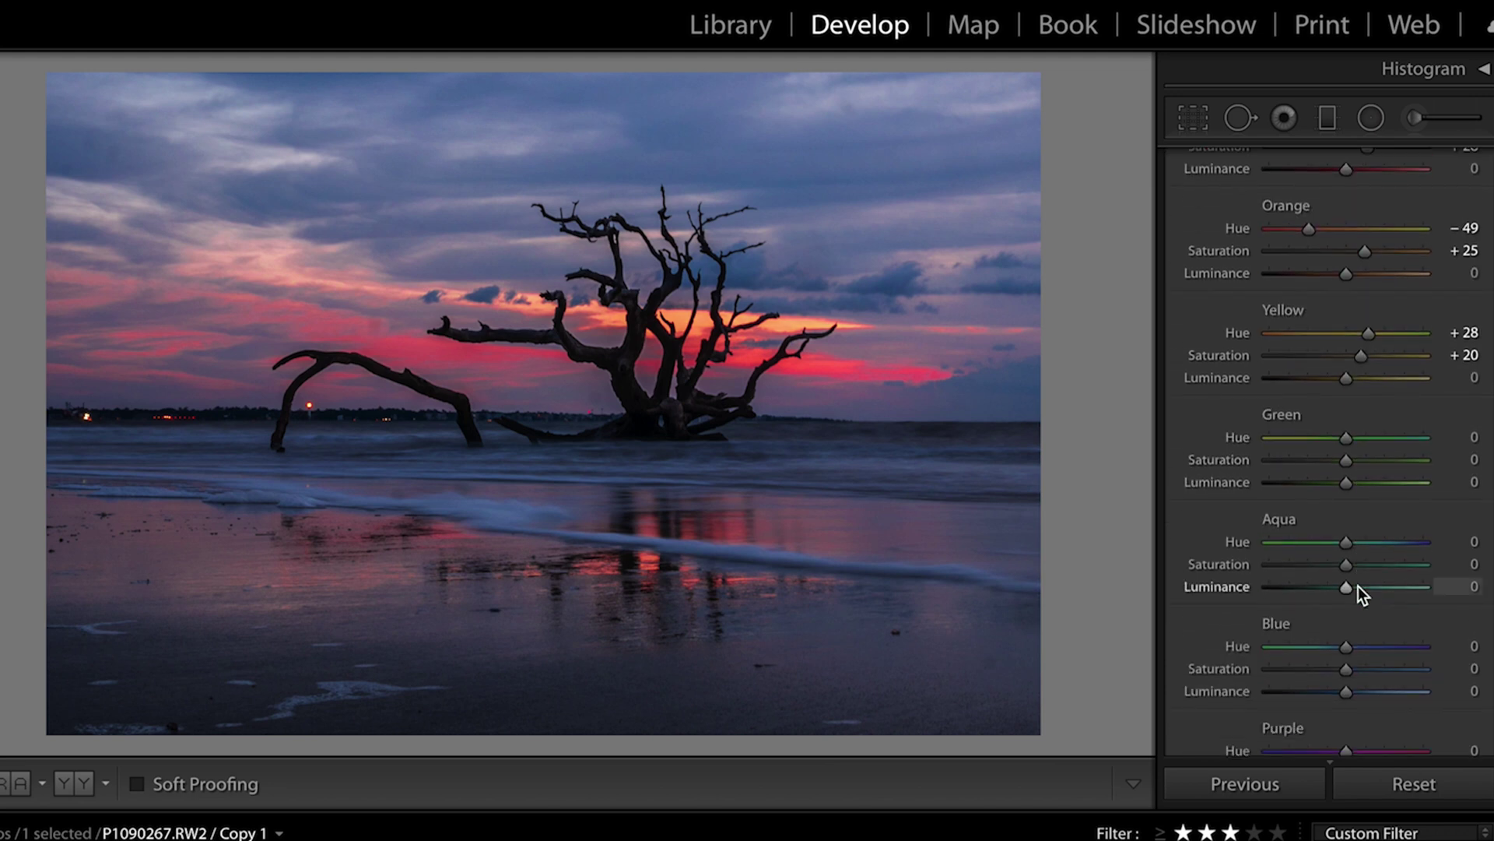
{"action": "mouse_move", "coordinate": [1345, 651]}
{"action": "left_mouse_down"}
{"action": "mouse_move", "coordinate": [1328, 655]}
{"action": "mouse_move", "coordinate": [1364, 650]}
{"action": "mouse_move", "coordinate": [1330, 660]}
{"action": "left_mouse_up"}
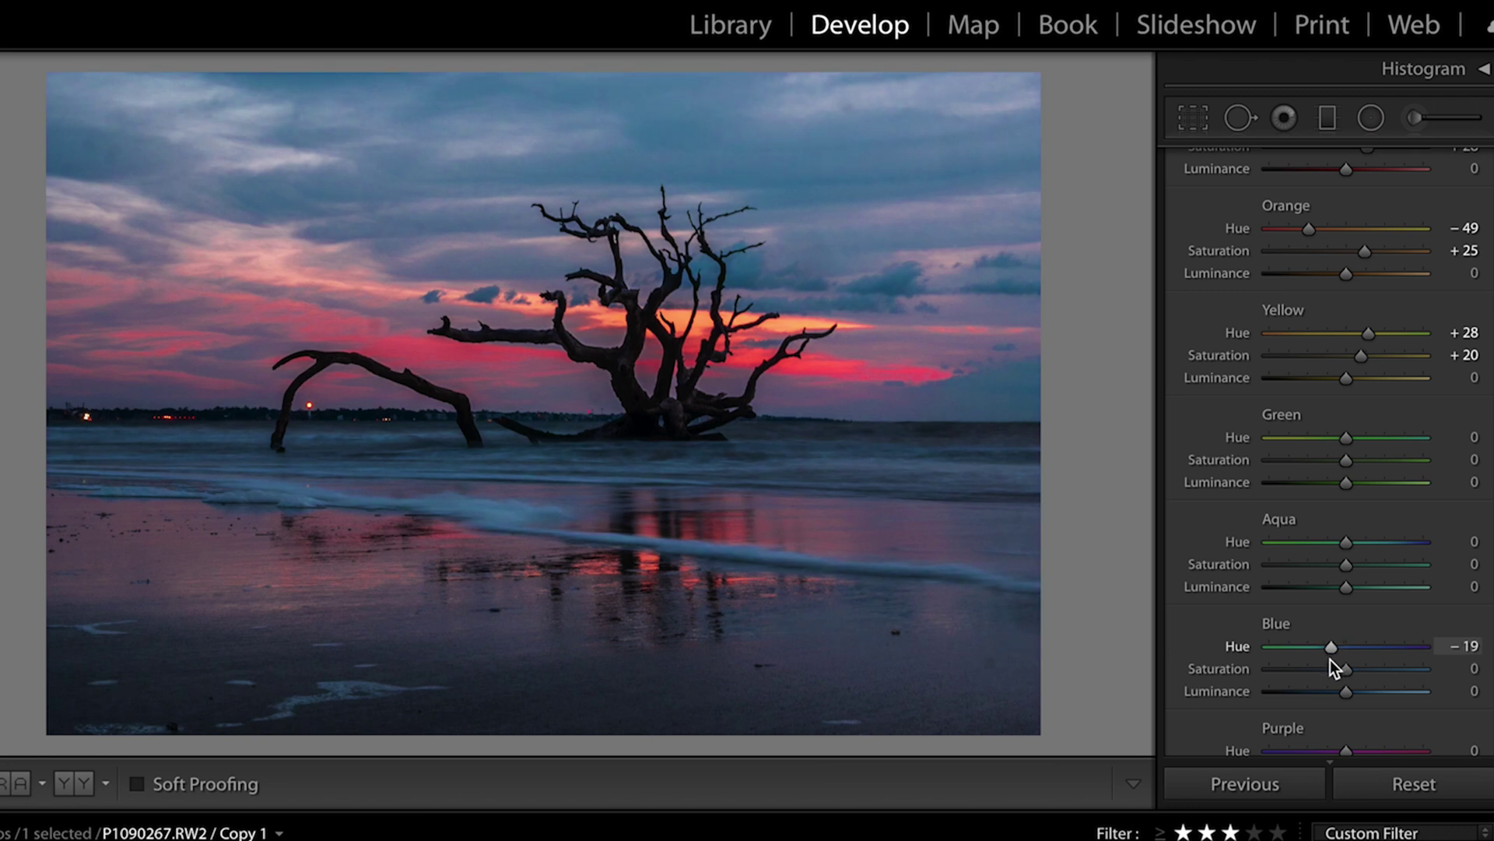
{"action": "left_click_drag", "start_coordinate": [1330, 660], "coordinate": [1332, 659]}
{"action": "key", "text": "Up"}
{"action": "left_click_drag", "start_coordinate": [1333, 659], "coordinate": [1304, 669]}
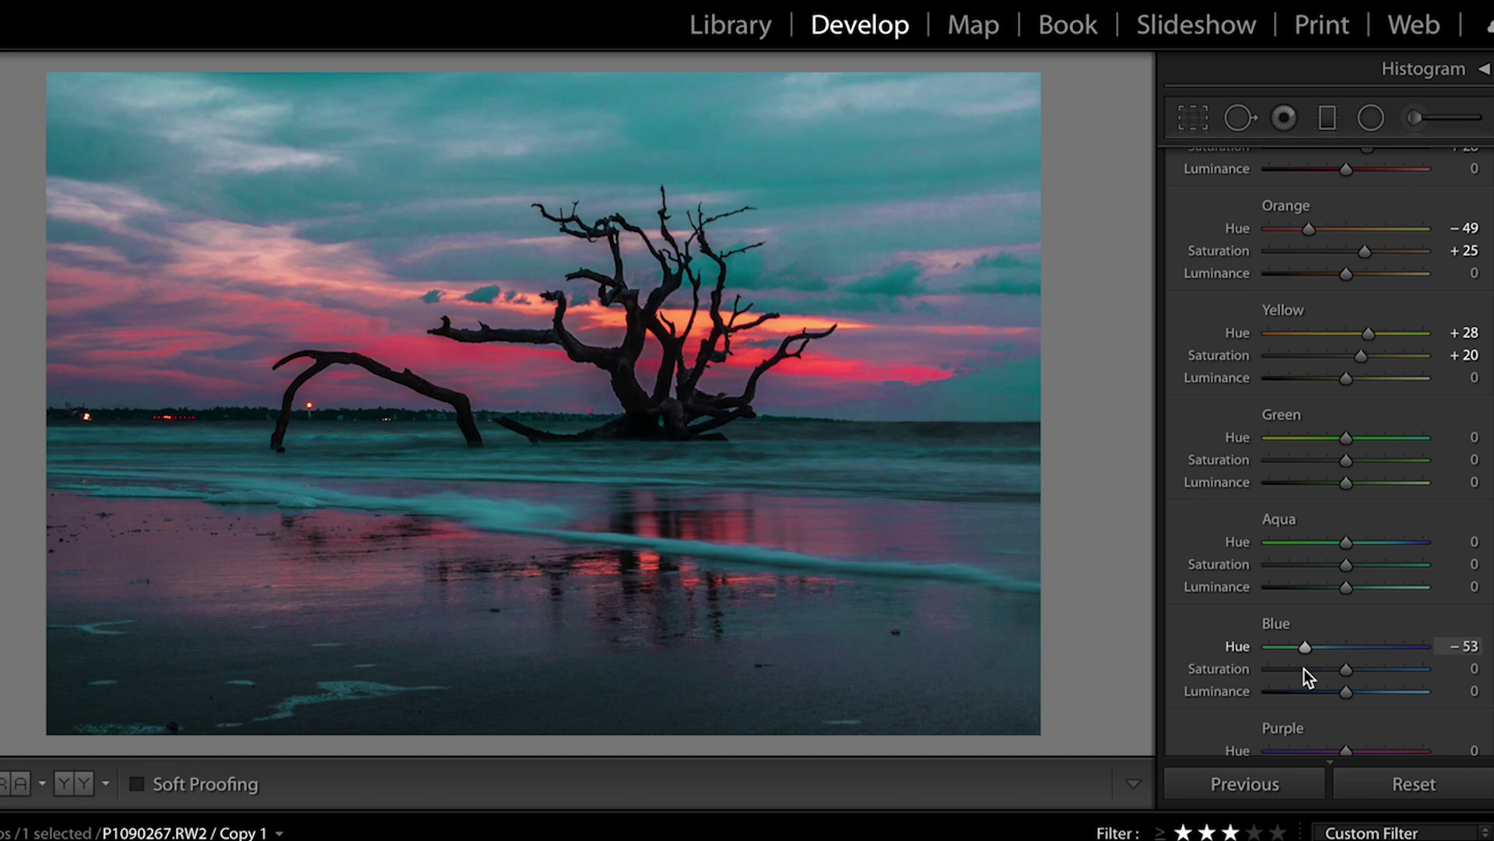
{"action": "left_click_drag", "start_coordinate": [1305, 669], "coordinate": [1353, 693]}
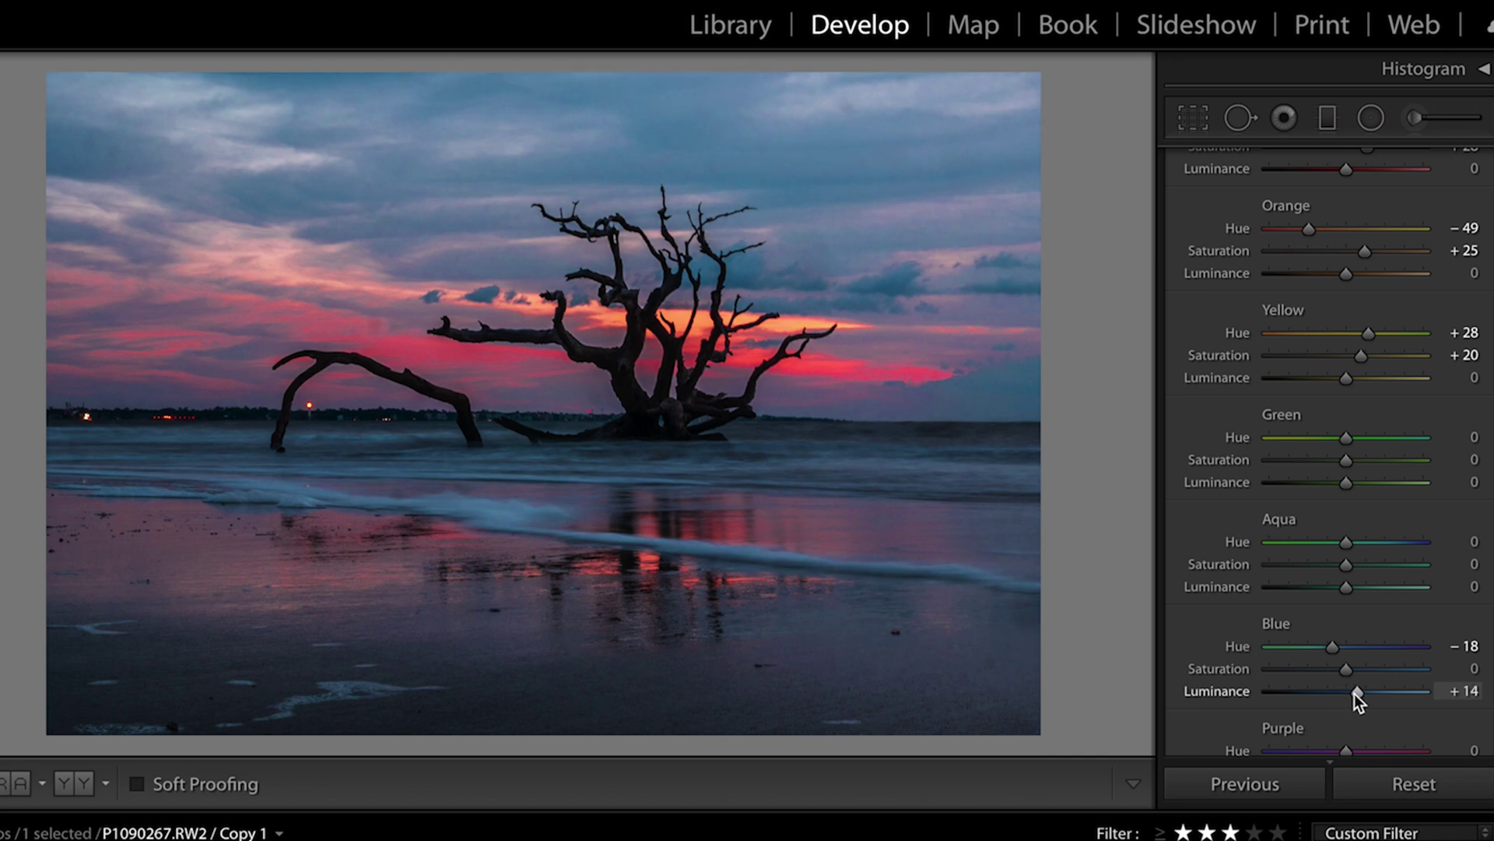
{"action": "scroll", "coordinate": [1354, 694], "scroll_direction": "down", "scroll_amount": 3}
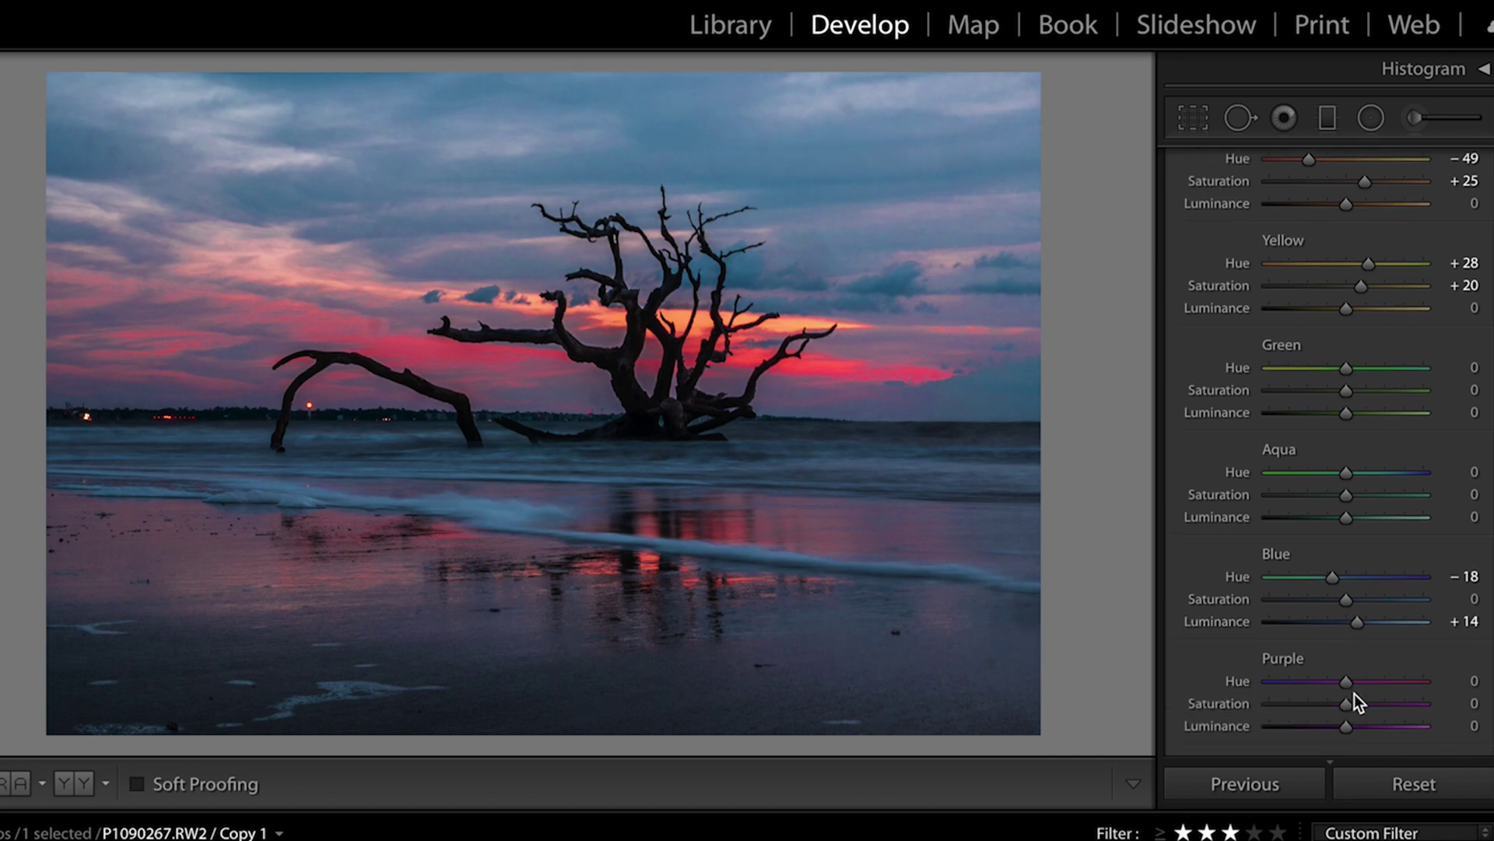
{"action": "left_click_drag", "start_coordinate": [1348, 688], "coordinate": [1350, 730]}
- Set the sharpening amount to 62 and luminance noise reduction to 41, and enable chromatic aberration removal
{"action": "scroll", "coordinate": [1418, 537], "scroll_direction": "down", "scroll_amount": 10}
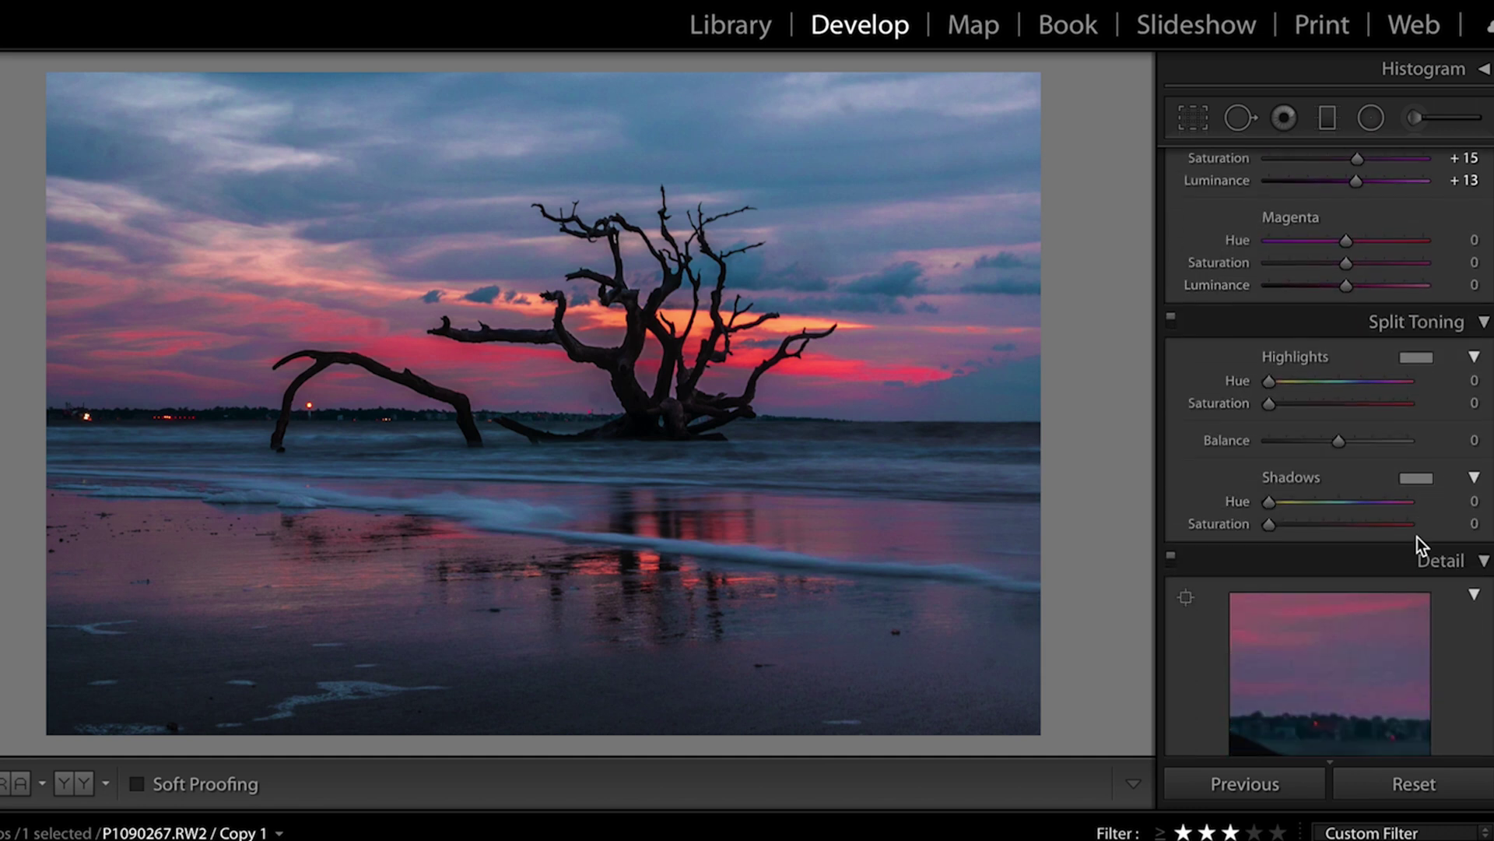
{"action": "scroll", "coordinate": [1418, 537], "scroll_direction": "down", "scroll_amount": 8}
{"action": "left_click_drag", "start_coordinate": [1308, 410], "coordinate": [1329, 406]}
{"action": "left_click_drag", "start_coordinate": [1268, 536], "coordinate": [1325, 539]}
{"action": "scroll", "coordinate": [1287, 611], "scroll_direction": "down", "scroll_amount": 3}
{"action": "left_click", "coordinate": [1186, 625]}
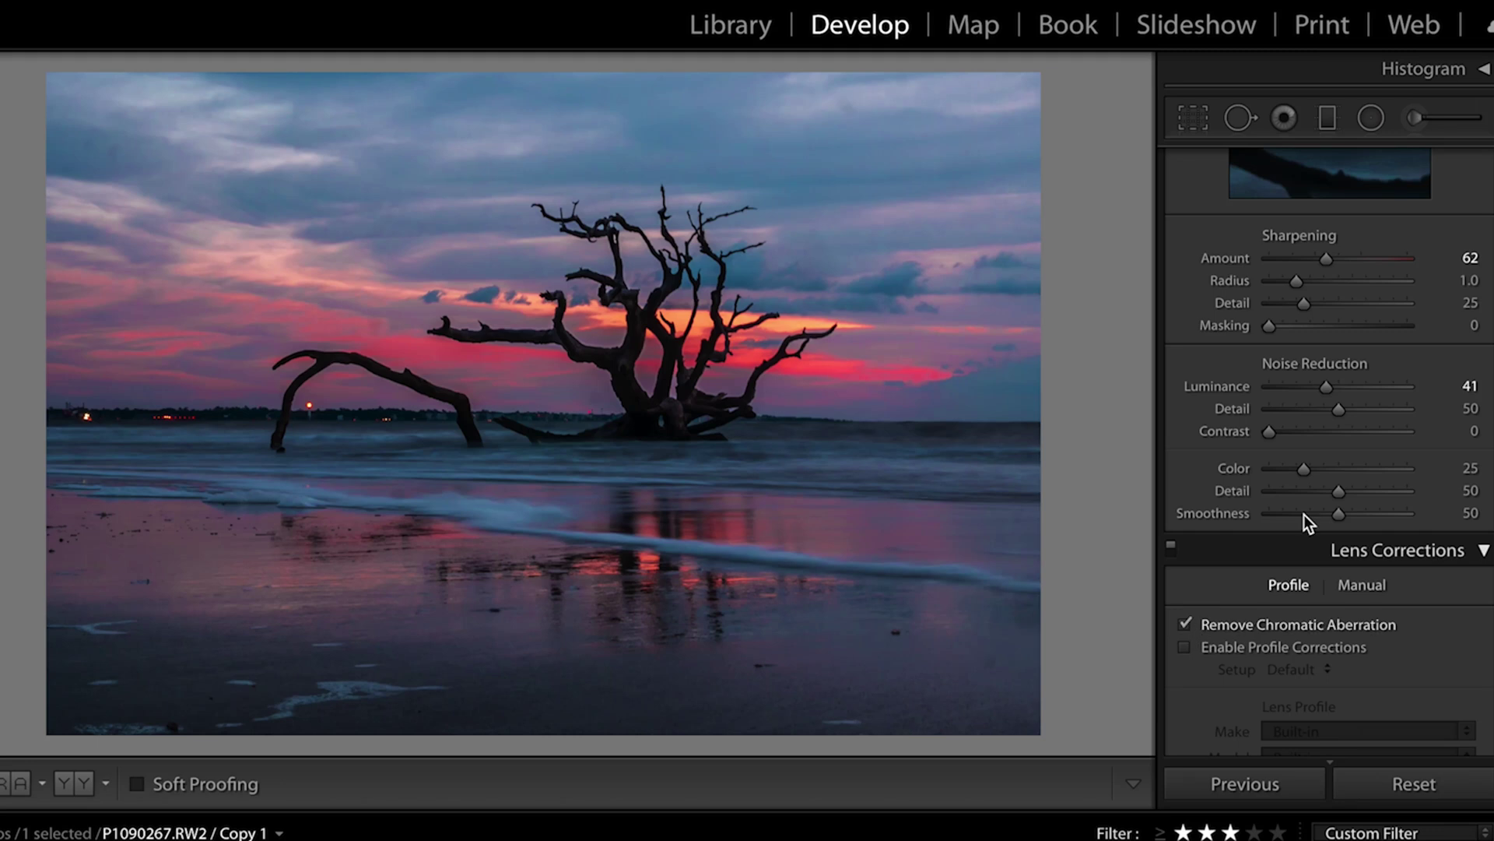
- Look through the lens profile, effects and calibration settings, and return to the basic adjustments
{"action": "scroll", "coordinate": [1267, 496], "scroll_direction": "down", "scroll_amount": 1}
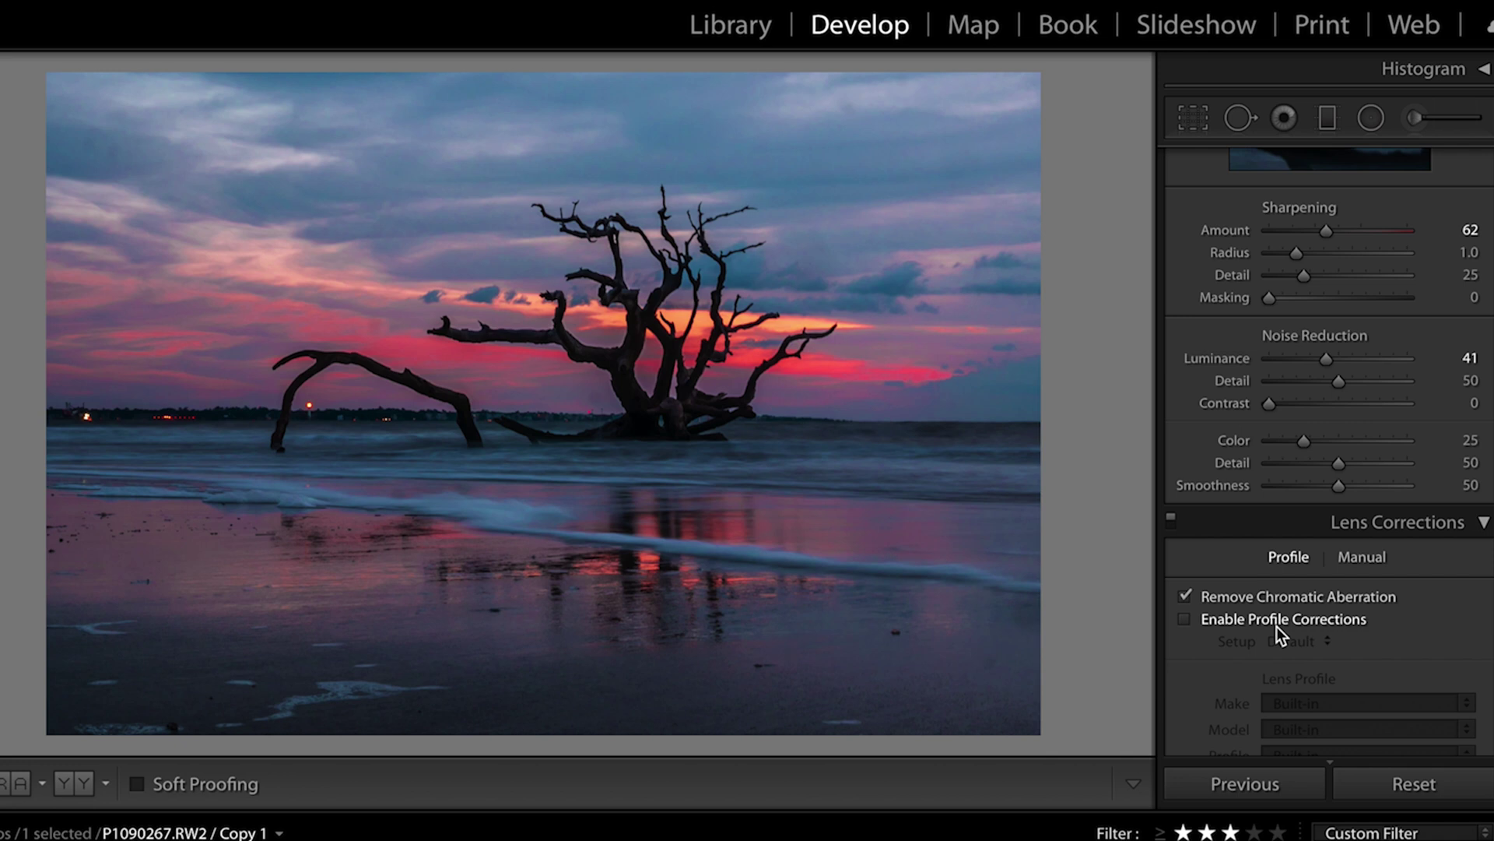
{"action": "scroll", "coordinate": [1374, 636], "scroll_direction": "down", "scroll_amount": 3}
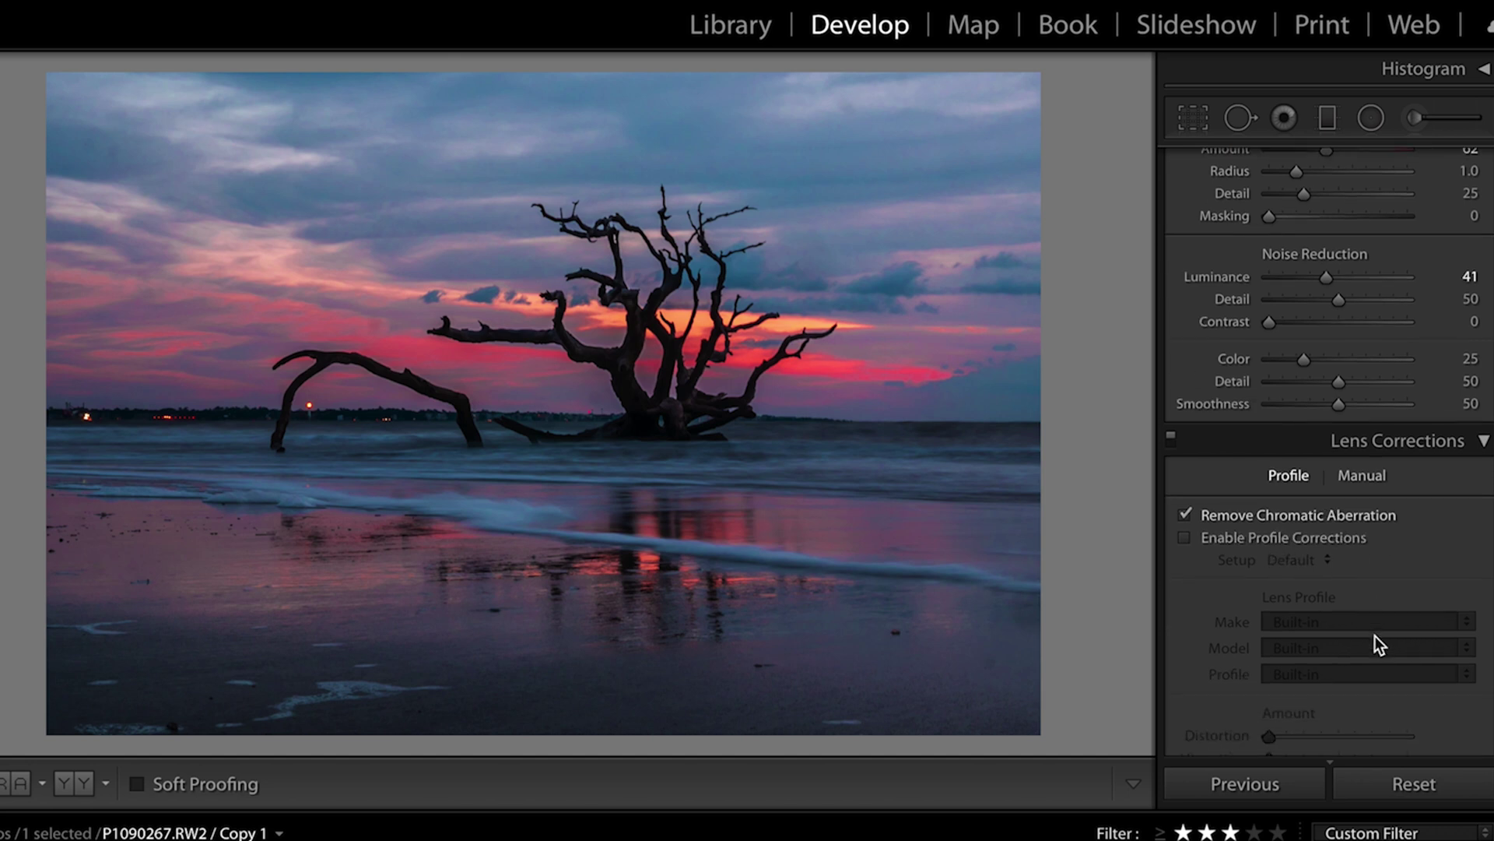
{"action": "scroll", "coordinate": [1375, 635], "scroll_direction": "down", "scroll_amount": 5}
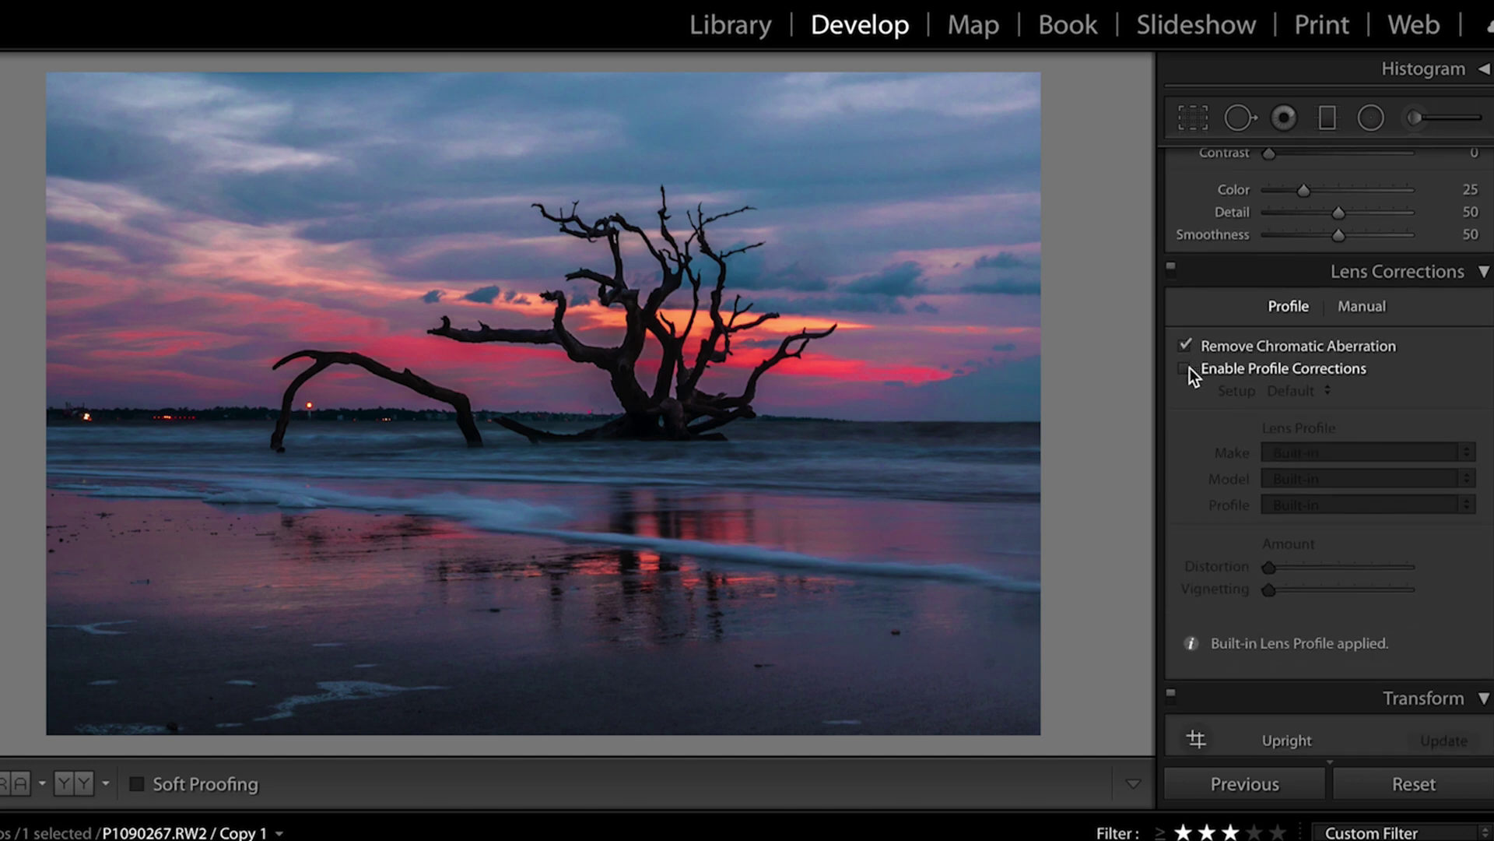
{"action": "scroll", "coordinate": [1235, 379], "scroll_direction": "down", "scroll_amount": 8}
{"action": "scroll", "coordinate": [1235, 379], "scroll_direction": "down", "scroll_amount": 20}
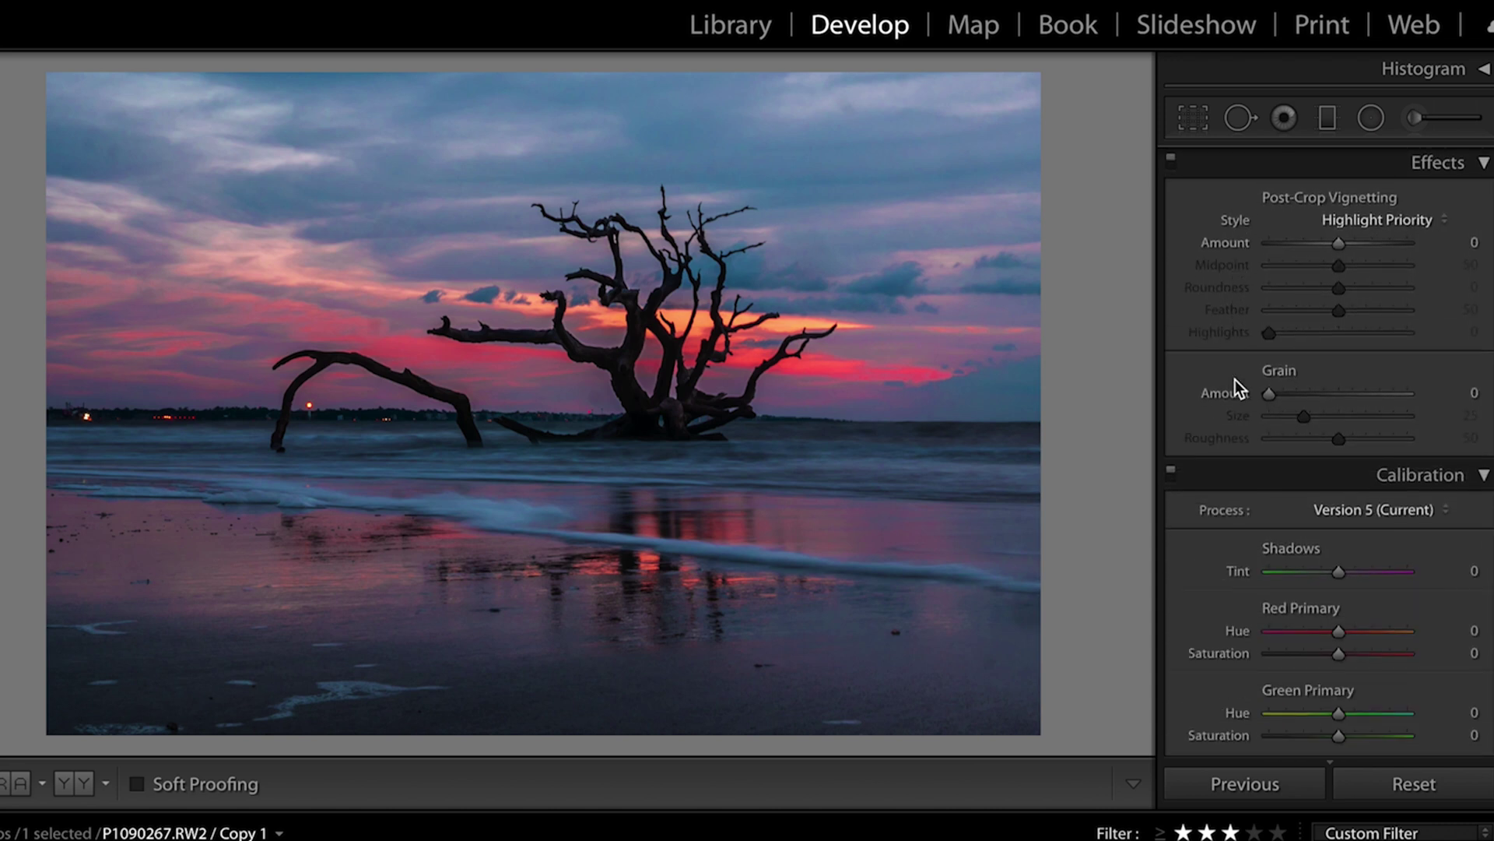
{"action": "scroll", "coordinate": [1235, 379], "scroll_direction": "down", "scroll_amount": 3}
{"action": "scroll", "coordinate": [1235, 379], "scroll_direction": "up", "scroll_amount": 20}
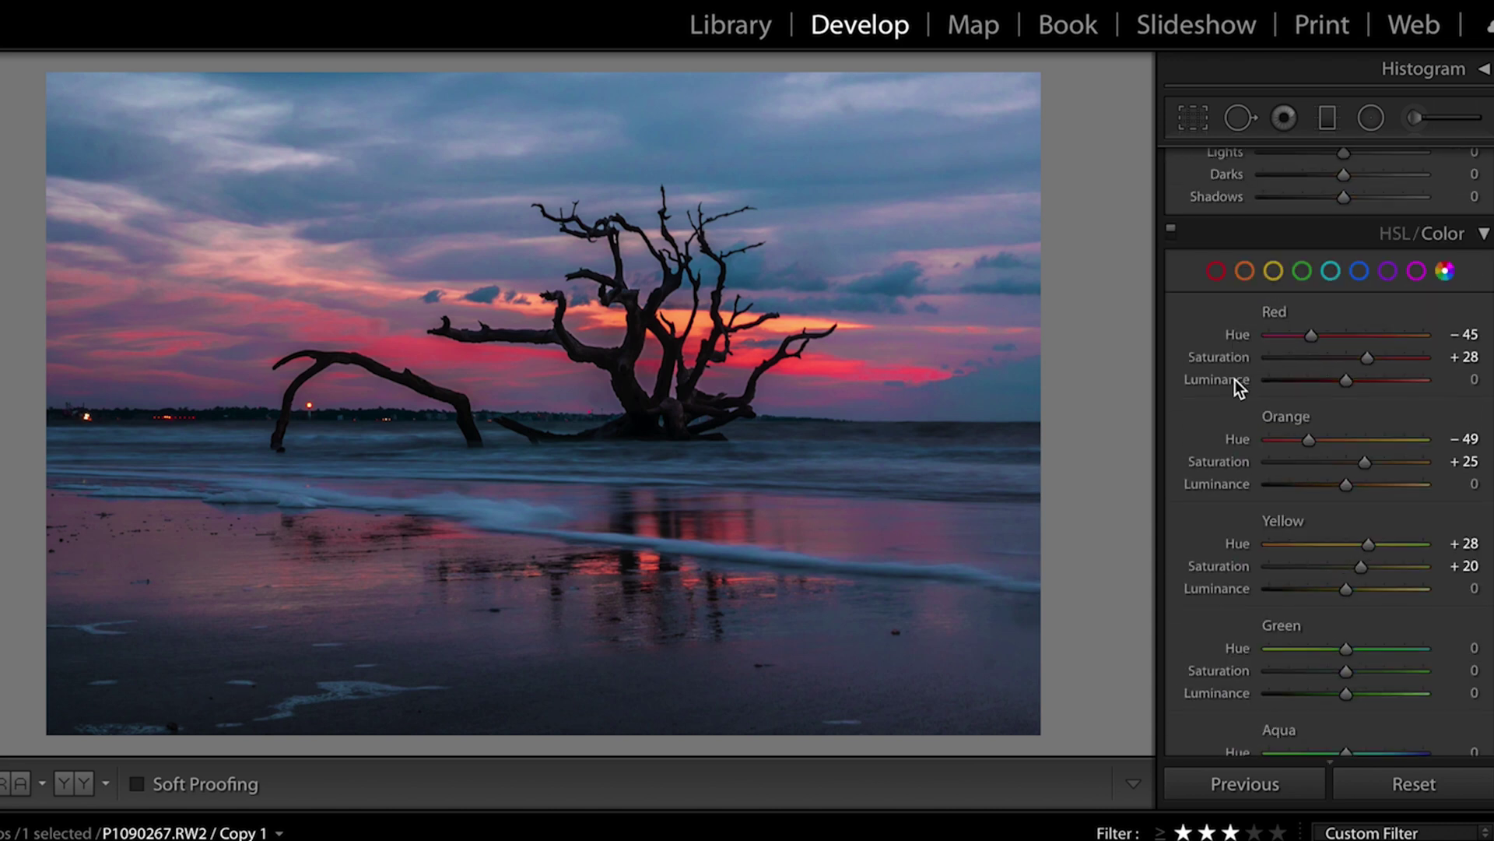
{"action": "scroll", "coordinate": [1236, 380], "scroll_direction": "up", "scroll_amount": 10}
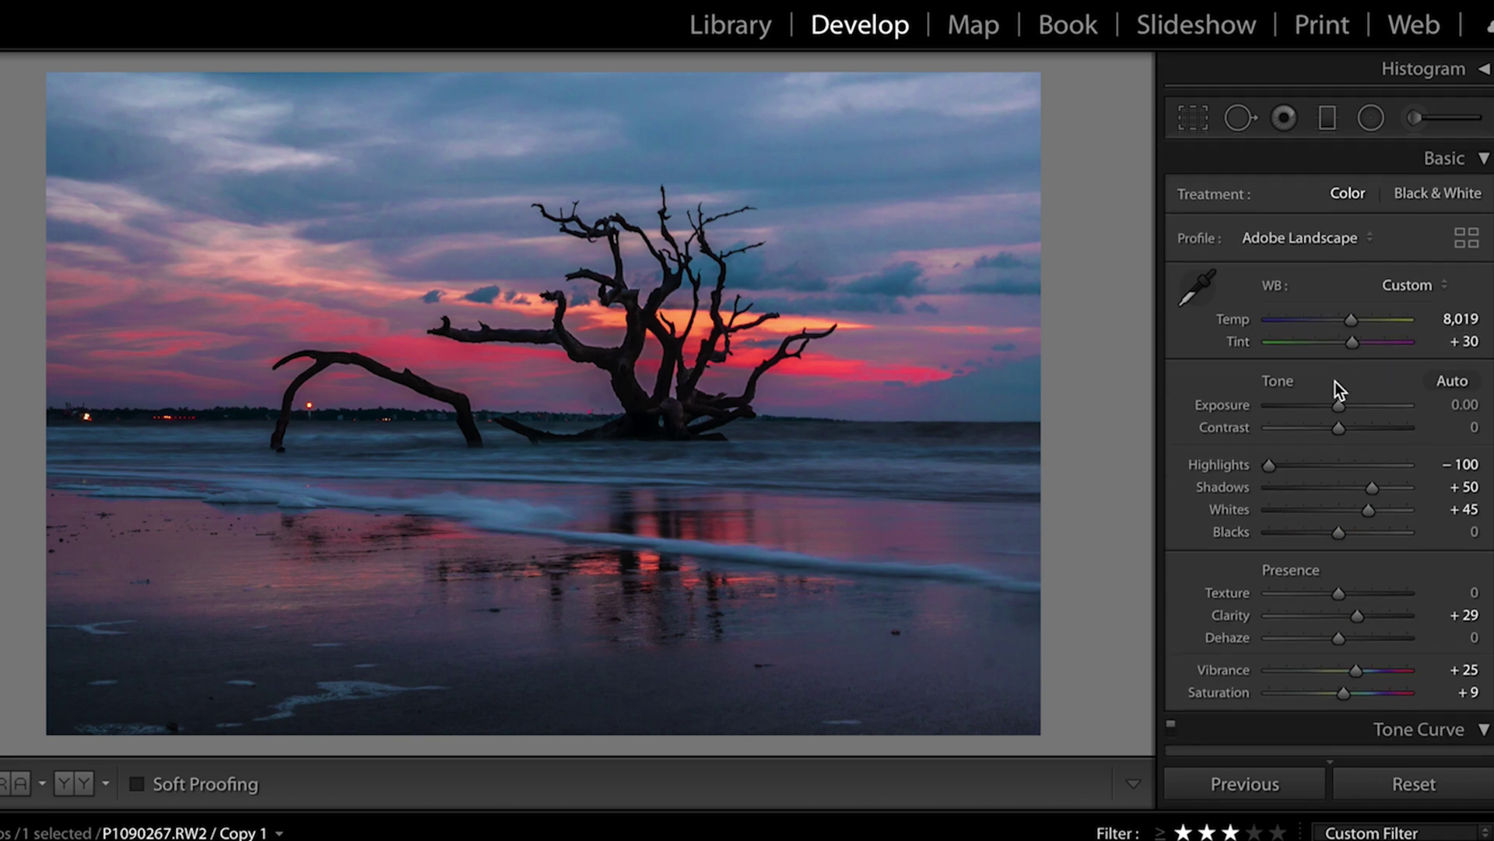
- Set the photo's exposure to -0.55 and its contrast to +13
{"action": "left_click_drag", "start_coordinate": [1337, 407], "coordinate": [1330, 410]}
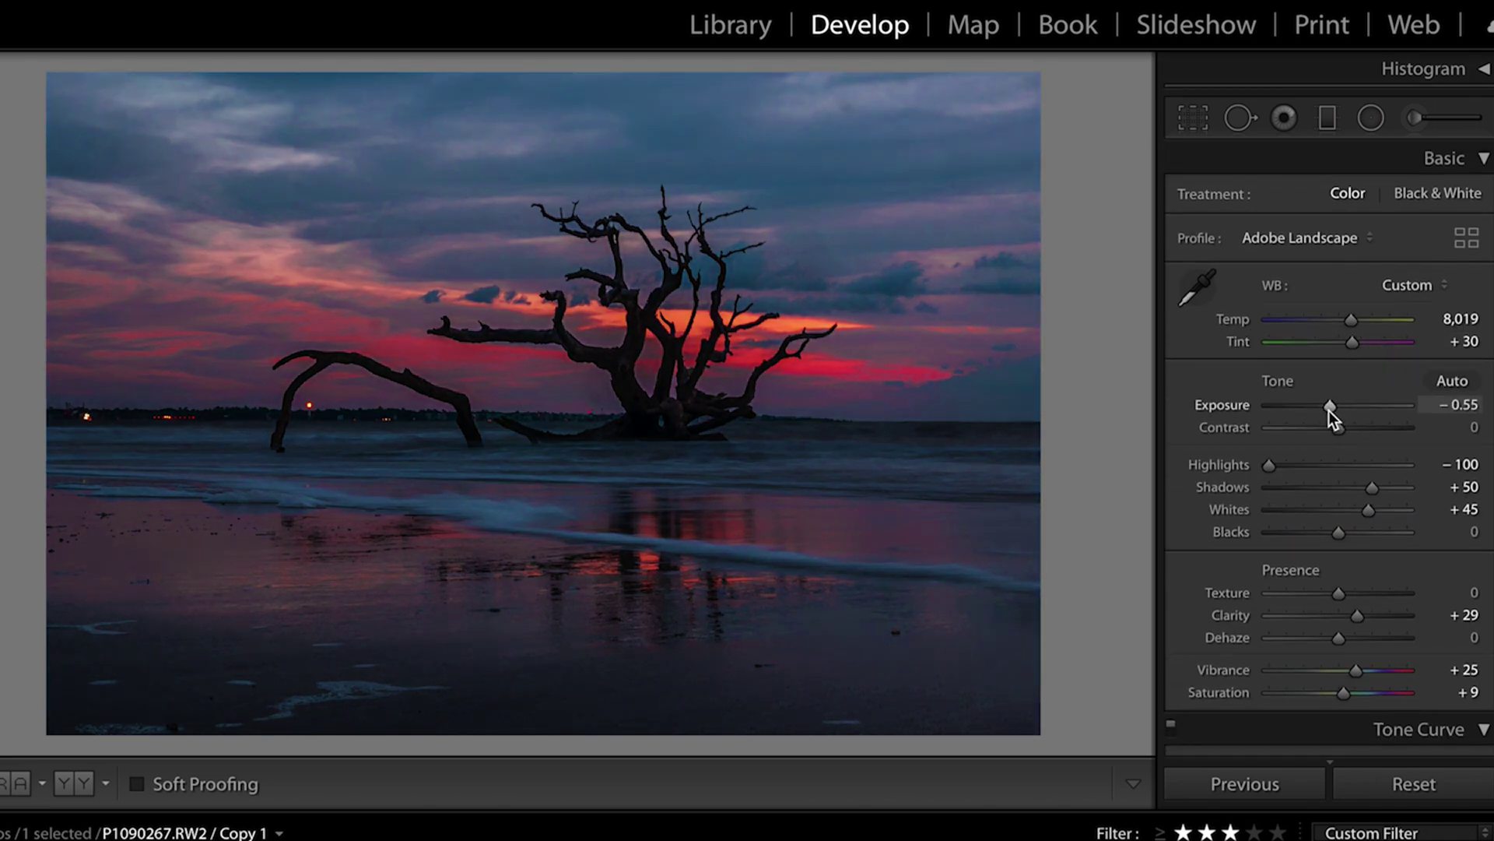
{"action": "left_click_drag", "start_coordinate": [1338, 425], "coordinate": [1343, 426]}
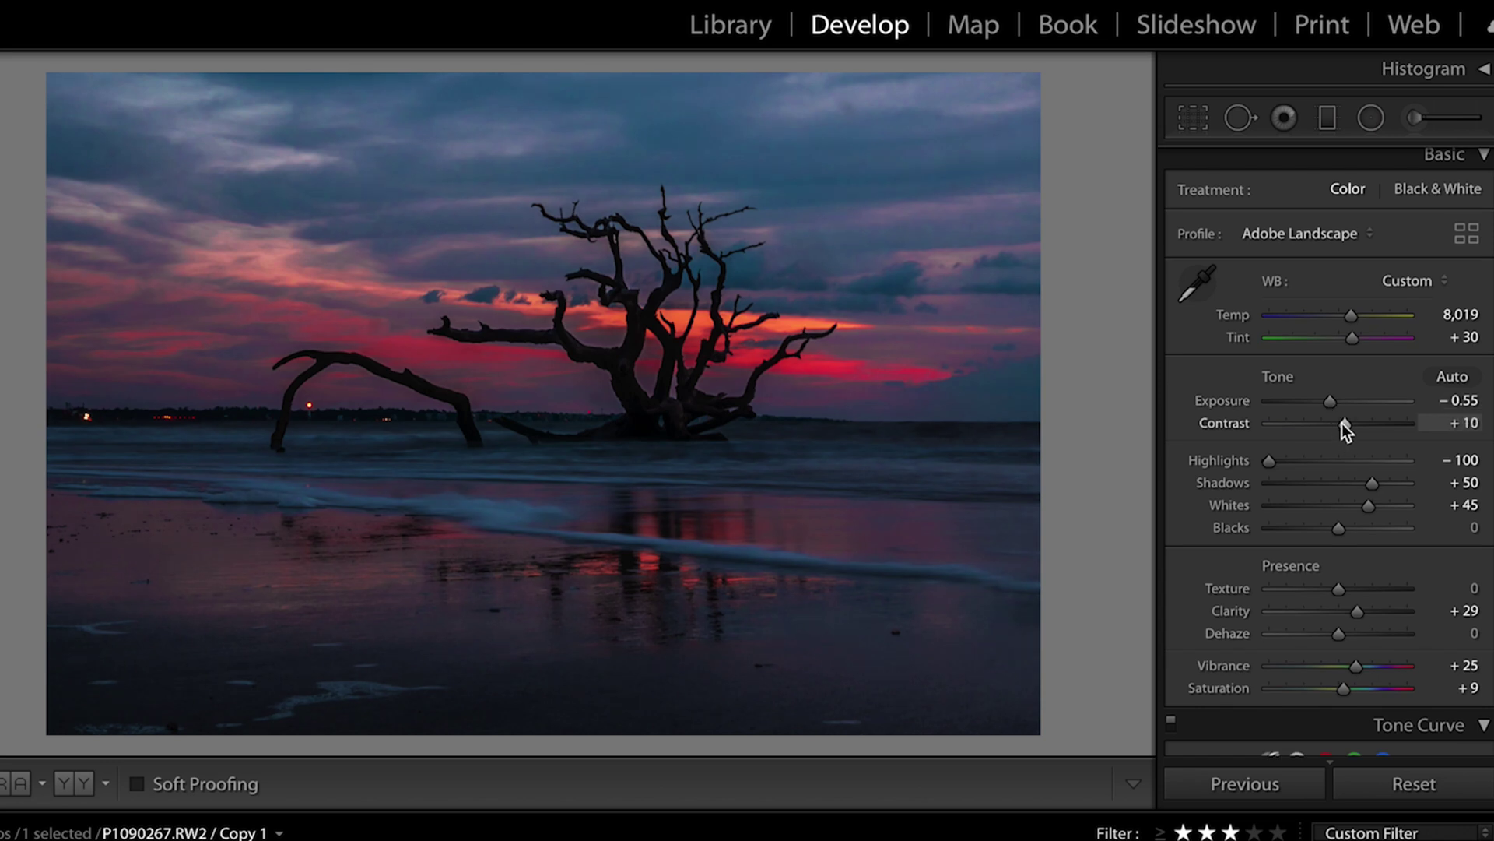
{"action": "left_click_drag", "start_coordinate": [1350, 429], "coordinate": [1352, 429]}
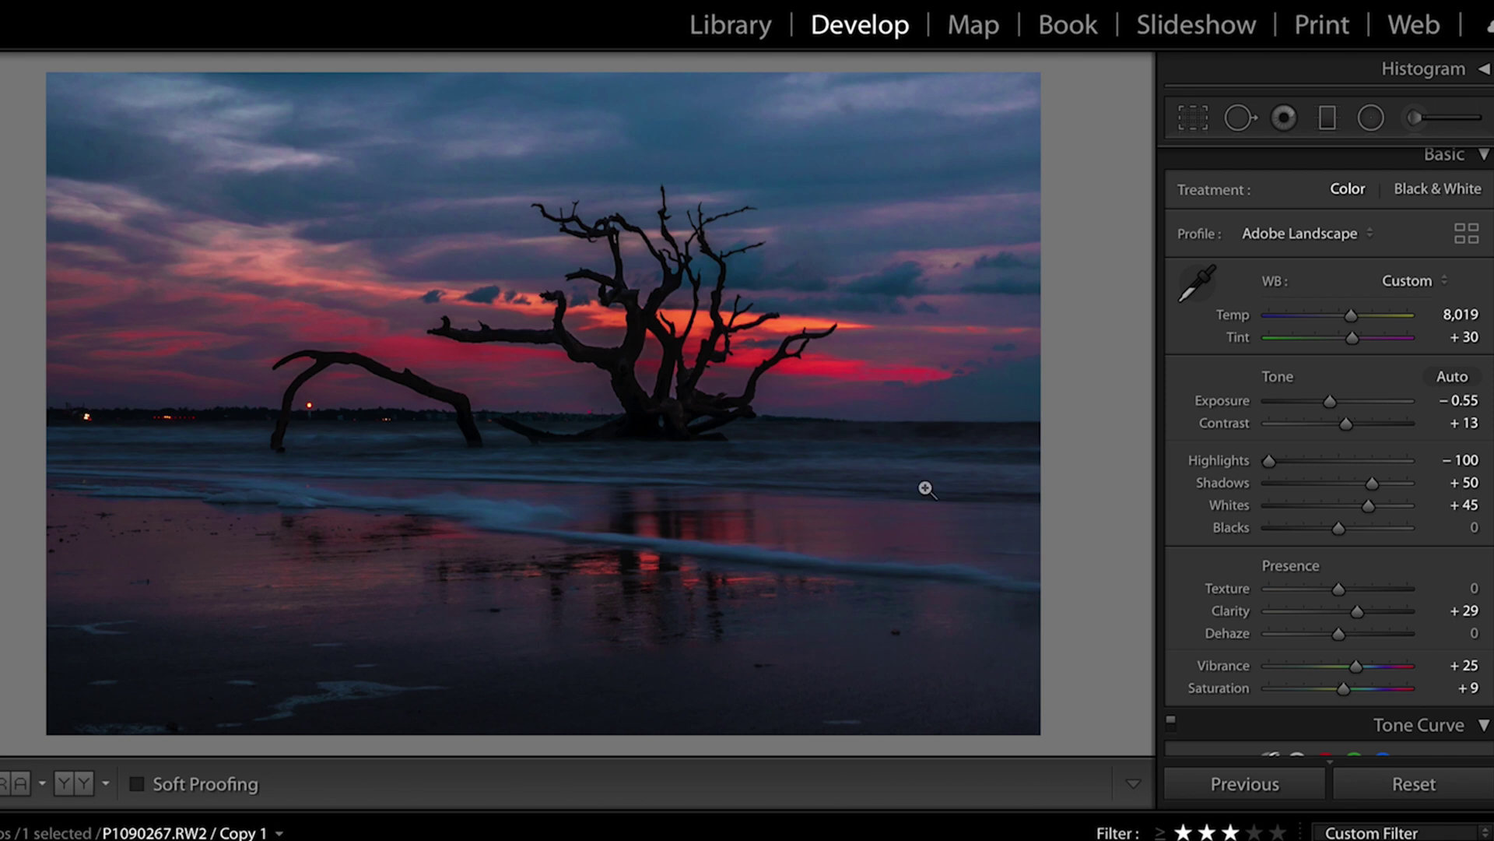
- Draw a wide elliptical radial filter around the tree, horizon and reflections, and invert its mask
{"action": "left_click", "coordinate": [1372, 123]}
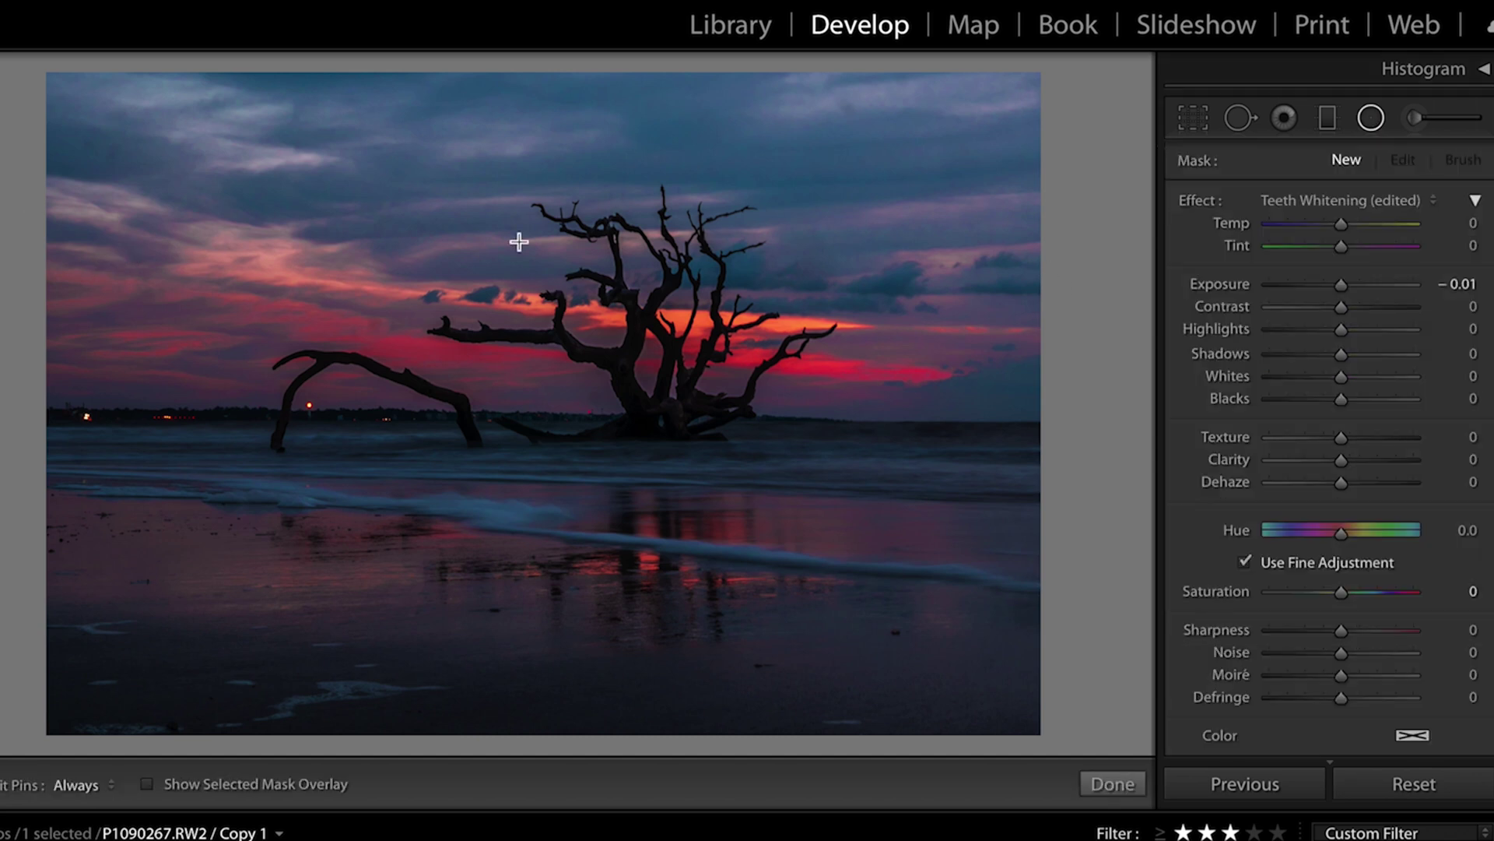
{"action": "left_click_drag", "start_coordinate": [151, 237], "coordinate": [755, 490]}
{"action": "left_click_drag", "start_coordinate": [143, 232], "coordinate": [573, 358]}
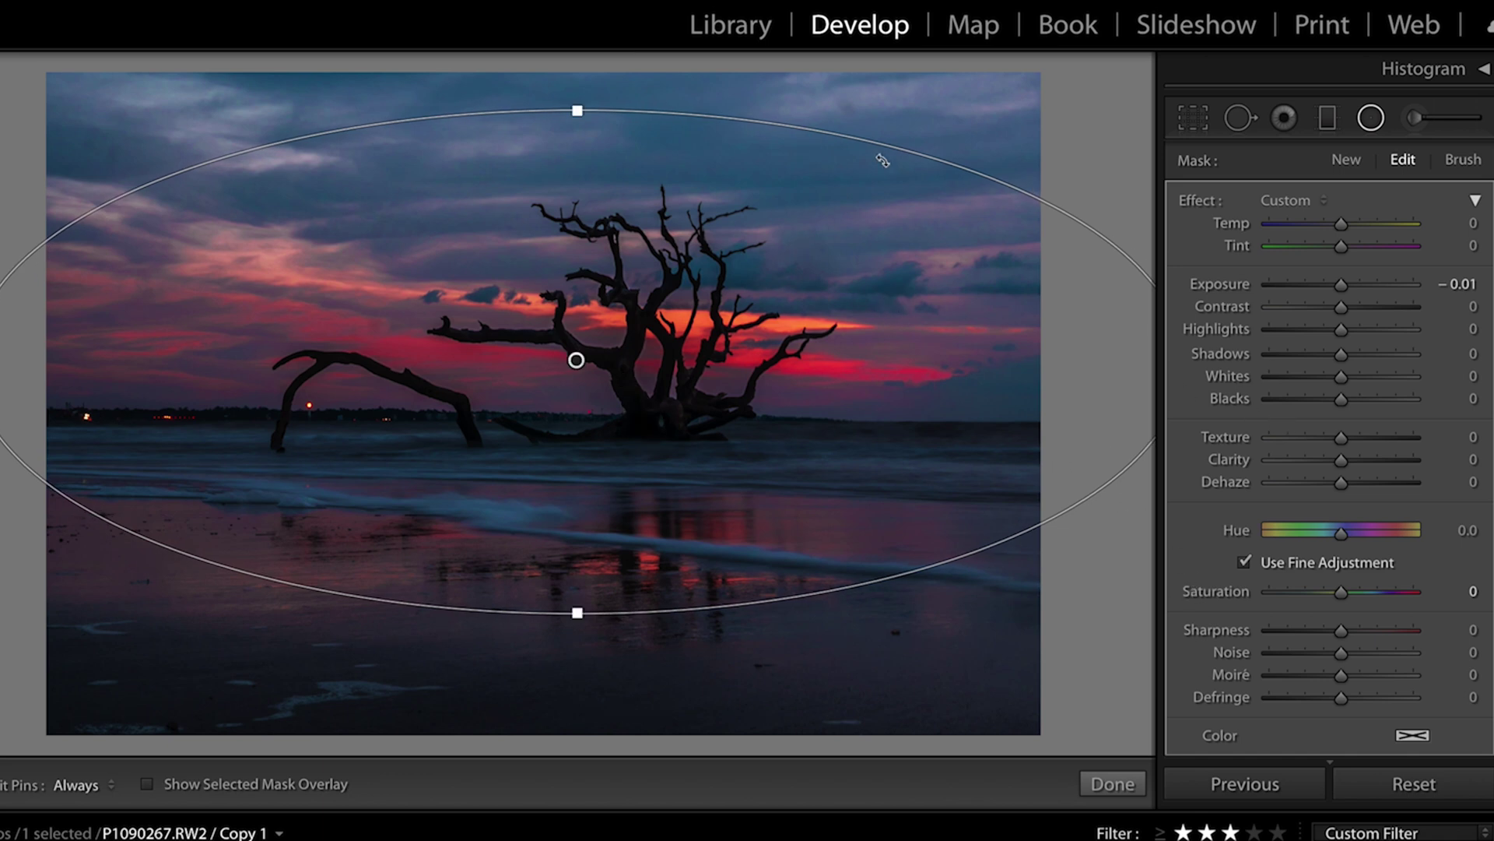
{"action": "mouse_move", "coordinate": [1344, 284]}
{"action": "left_mouse_down"}
{"action": "mouse_move", "coordinate": [1374, 286]}
{"action": "mouse_move", "coordinate": [1309, 296]}
{"action": "mouse_move", "coordinate": [1361, 297]}
{"action": "left_mouse_up"}
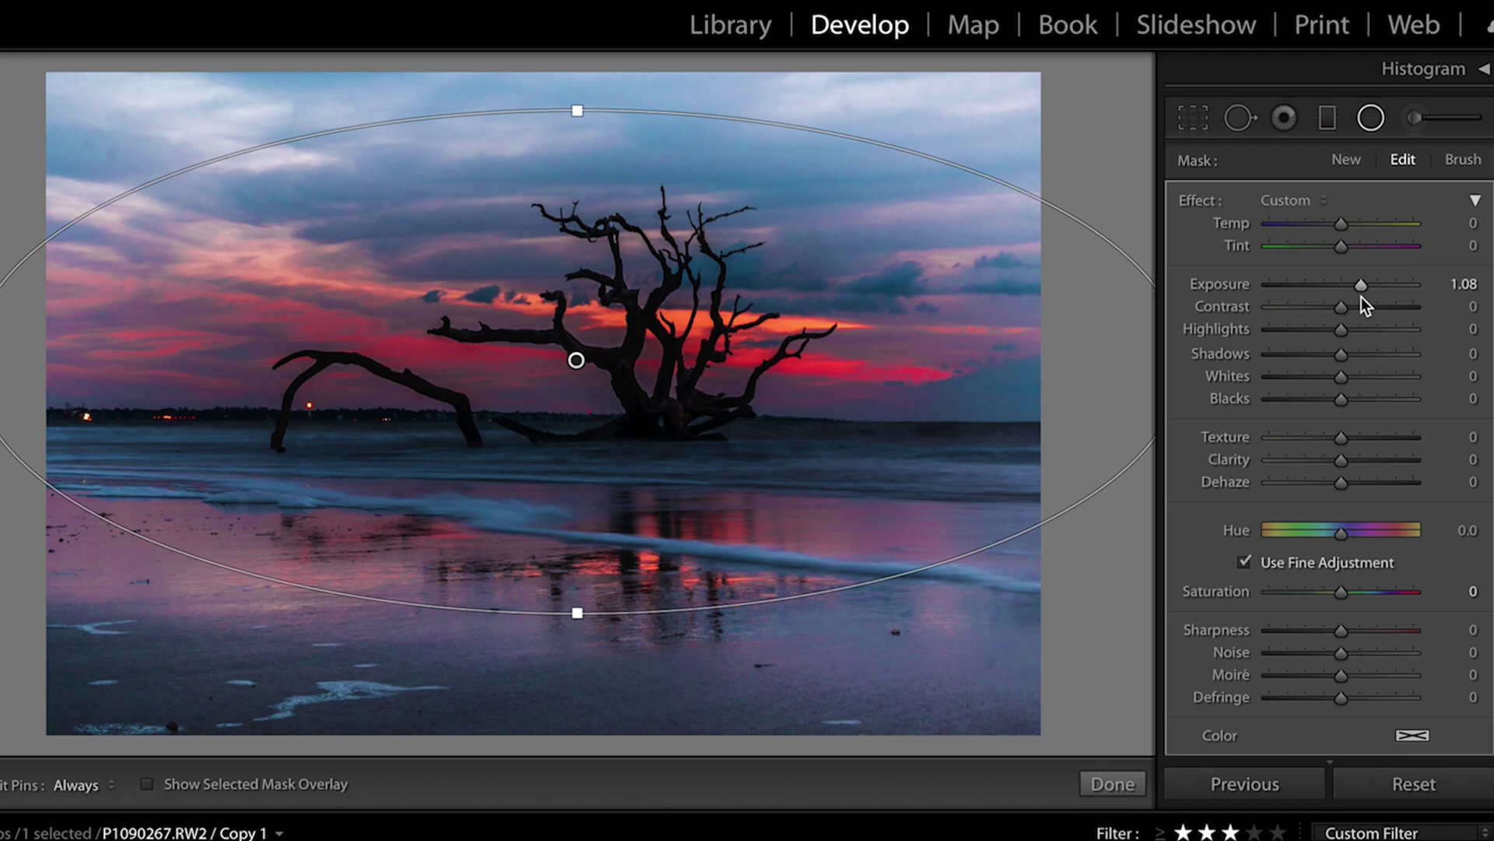
{"action": "key", "text": "ctrl+z"}
{"action": "scroll", "coordinate": [1267, 575], "scroll_direction": "down", "scroll_amount": 3}
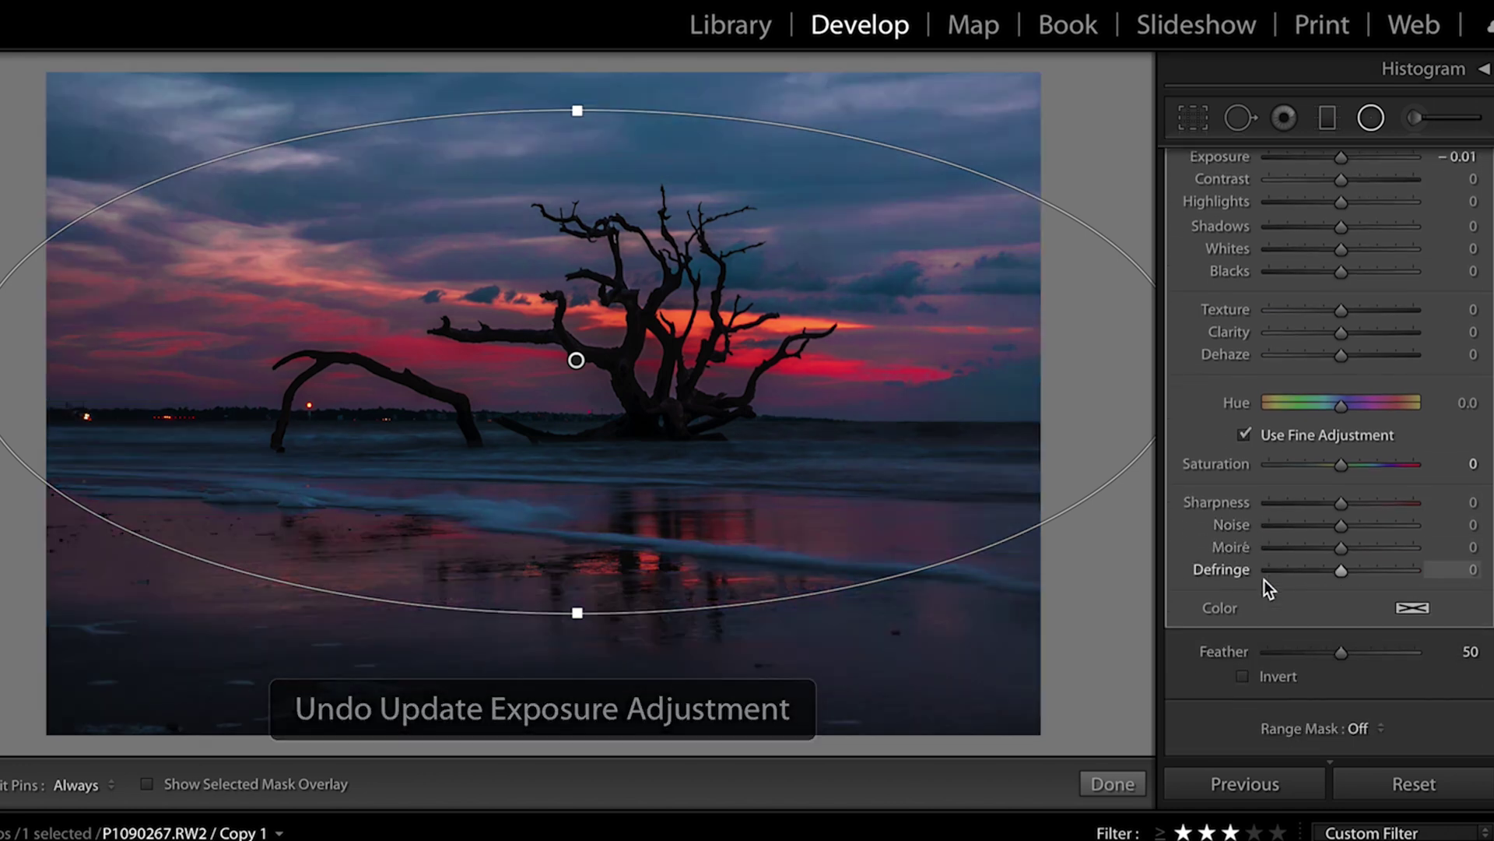
{"action": "scroll", "coordinate": [1264, 580], "scroll_direction": "down", "scroll_amount": 2}
{"action": "left_click", "coordinate": [1243, 612]}
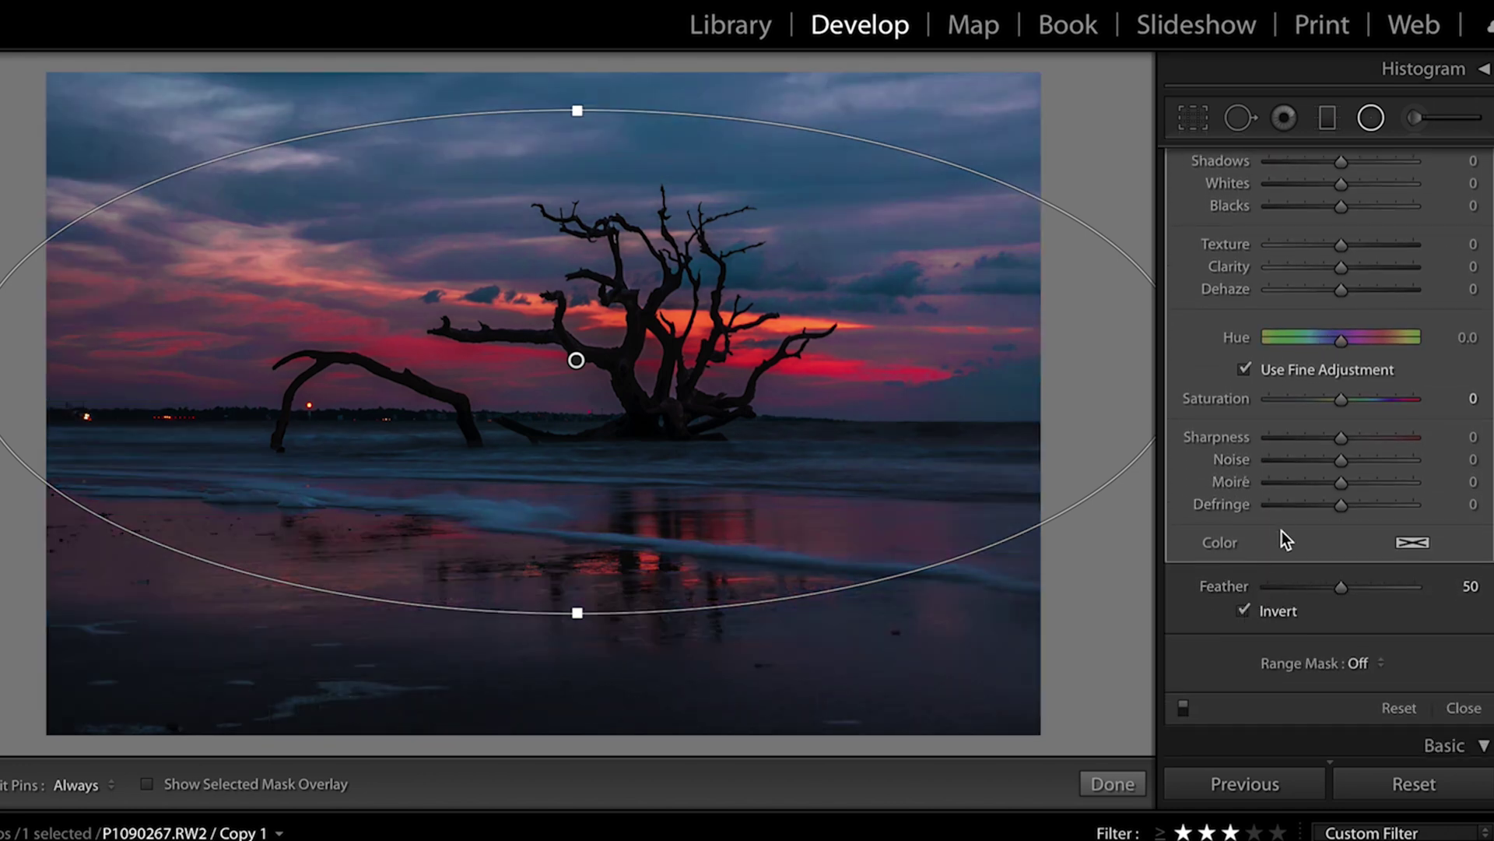
- Set the radial filter's saturation to 11, temperature to 11, tint to 9 and exposure to 0.23
{"action": "scroll", "coordinate": [1282, 538], "scroll_direction": "up", "scroll_amount": 5}
{"action": "mouse_move", "coordinate": [1353, 296]}
{"action": "left_mouse_down"}
{"action": "mouse_move", "coordinate": [1365, 286]}
{"action": "mouse_move", "coordinate": [1351, 291]}
{"action": "left_mouse_up"}
{"action": "key", "text": "ctrl+z"}
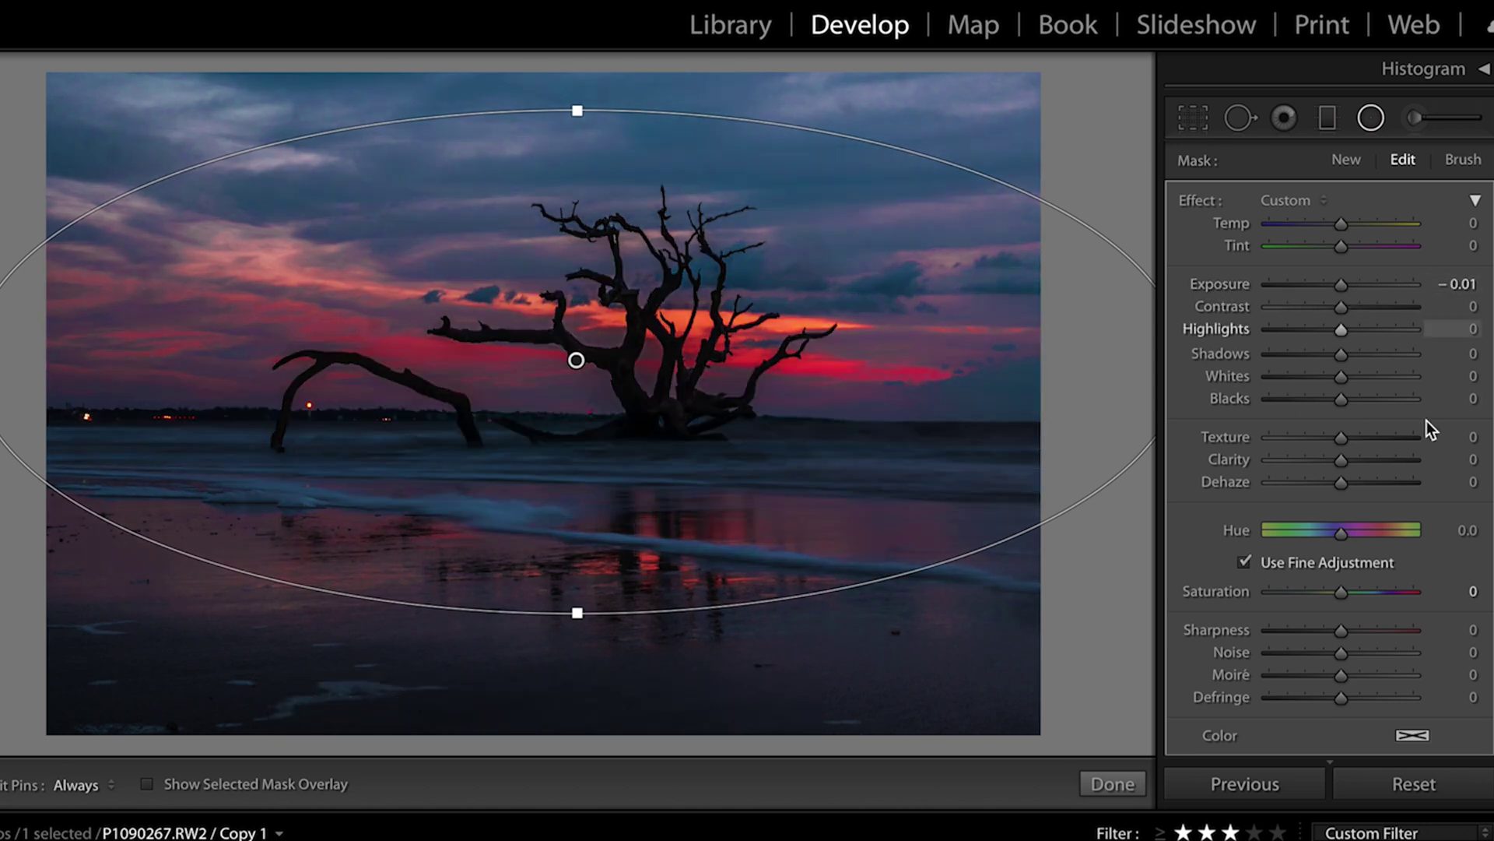
{"action": "left_click_drag", "start_coordinate": [1341, 593], "coordinate": [1348, 594]}
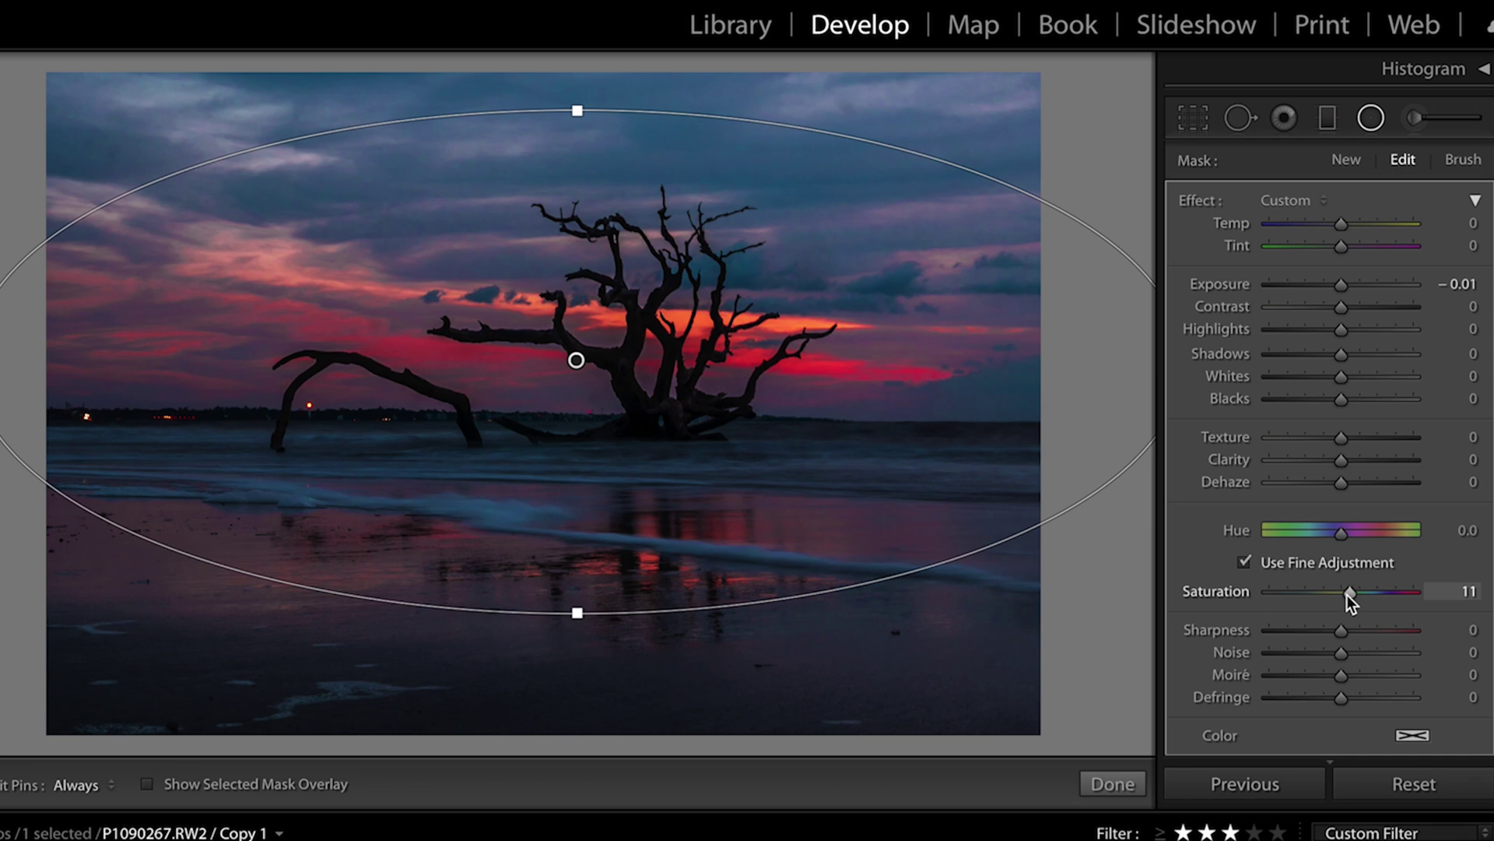
{"action": "left_click_drag", "start_coordinate": [1342, 222], "coordinate": [1351, 221]}
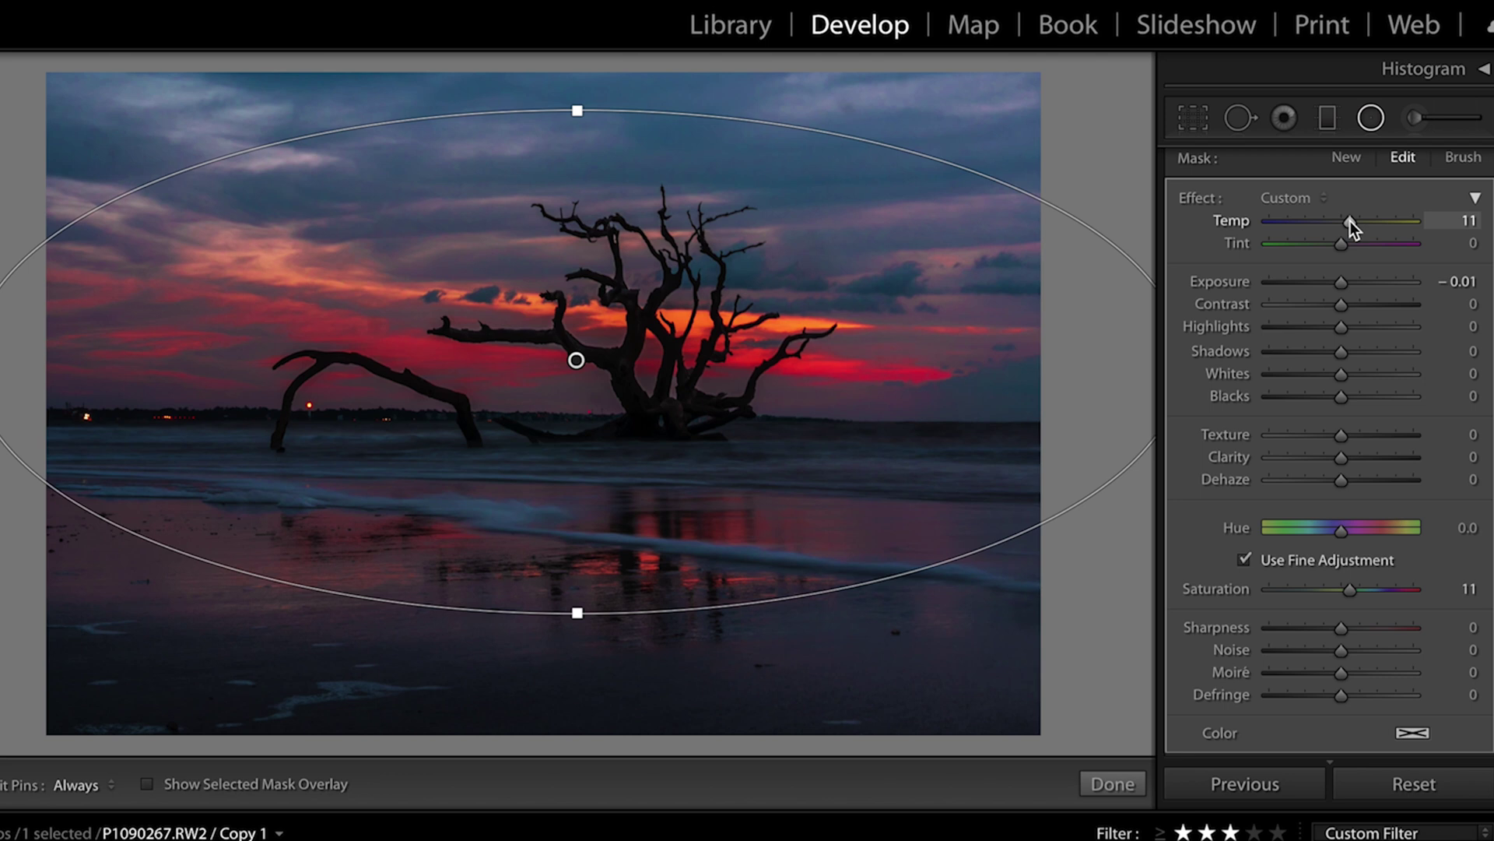
{"action": "left_click_drag", "start_coordinate": [1342, 246], "coordinate": [1345, 284]}
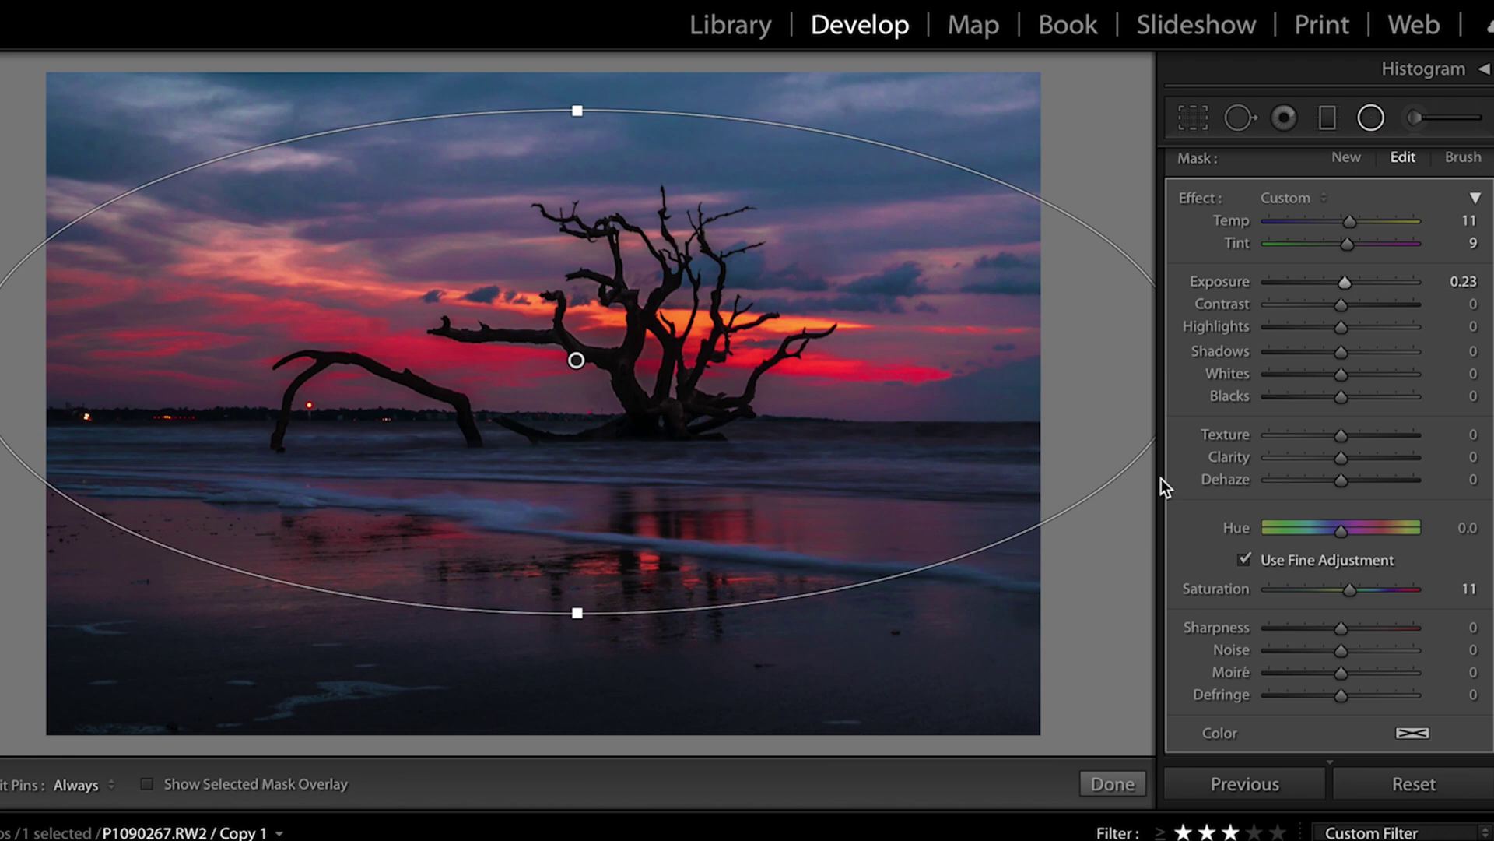
- Set the radial filter's feather to 0 and finish editing the filter to view its hard edge on the photo
{"action": "scroll", "coordinate": [1285, 557], "scroll_direction": "down", "scroll_amount": 3}
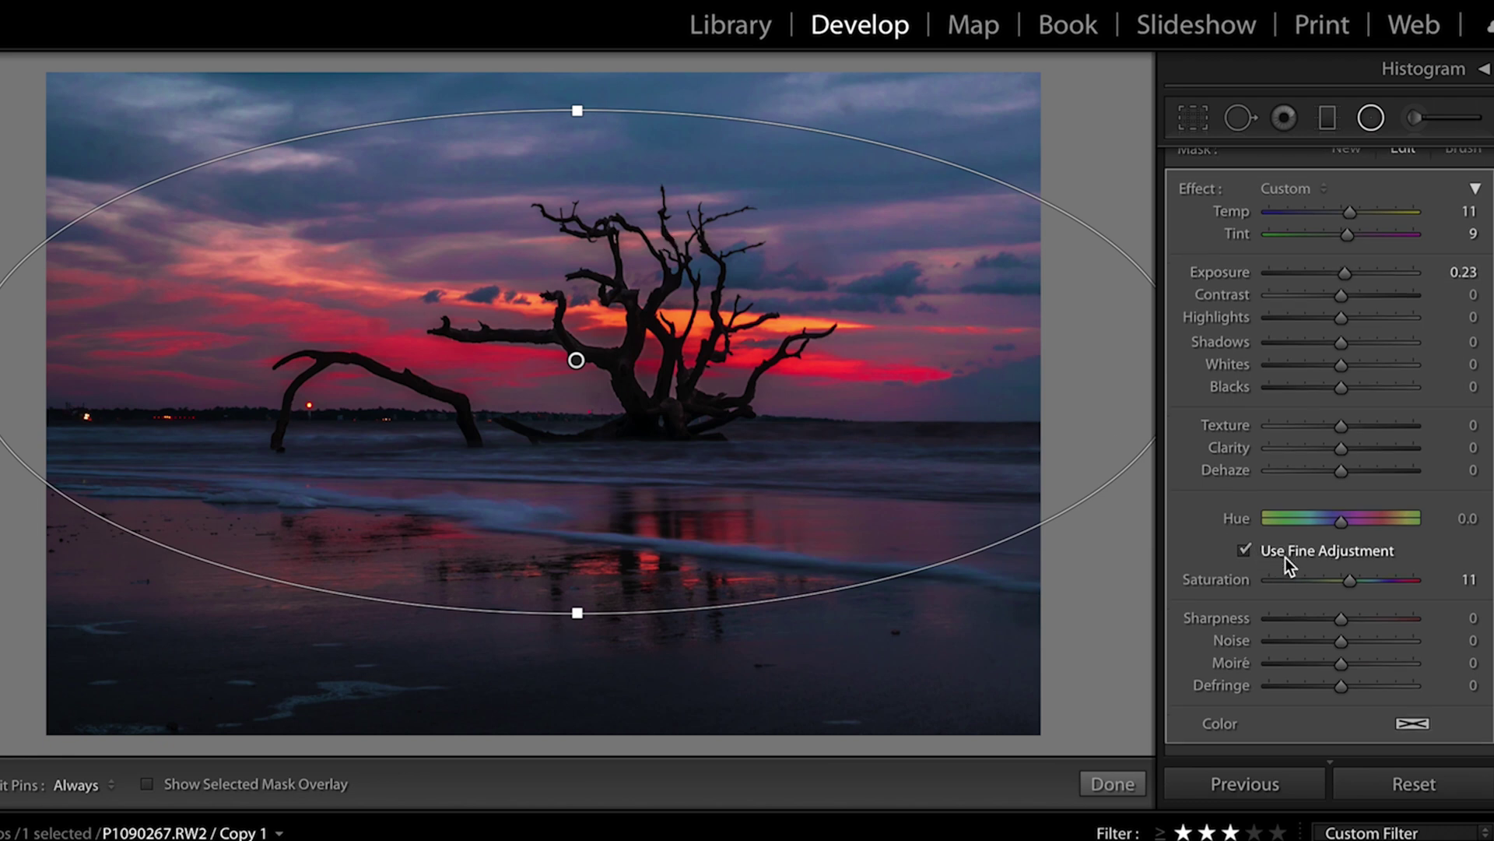
{"action": "scroll", "coordinate": [1286, 556], "scroll_direction": "down", "scroll_amount": 1}
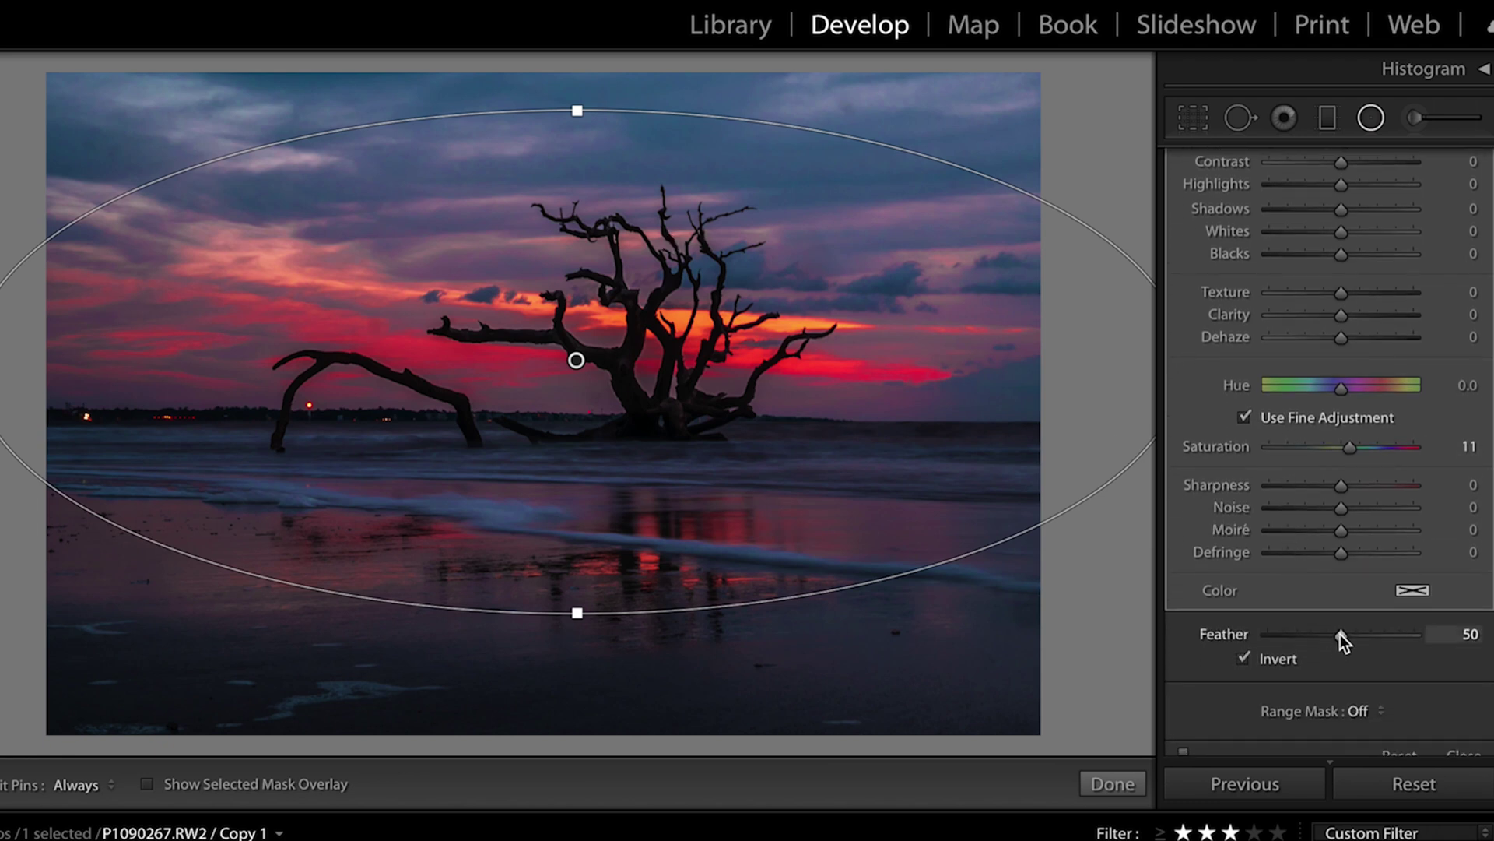
{"action": "left_click_drag", "start_coordinate": [1340, 635], "coordinate": [1182, 637]}
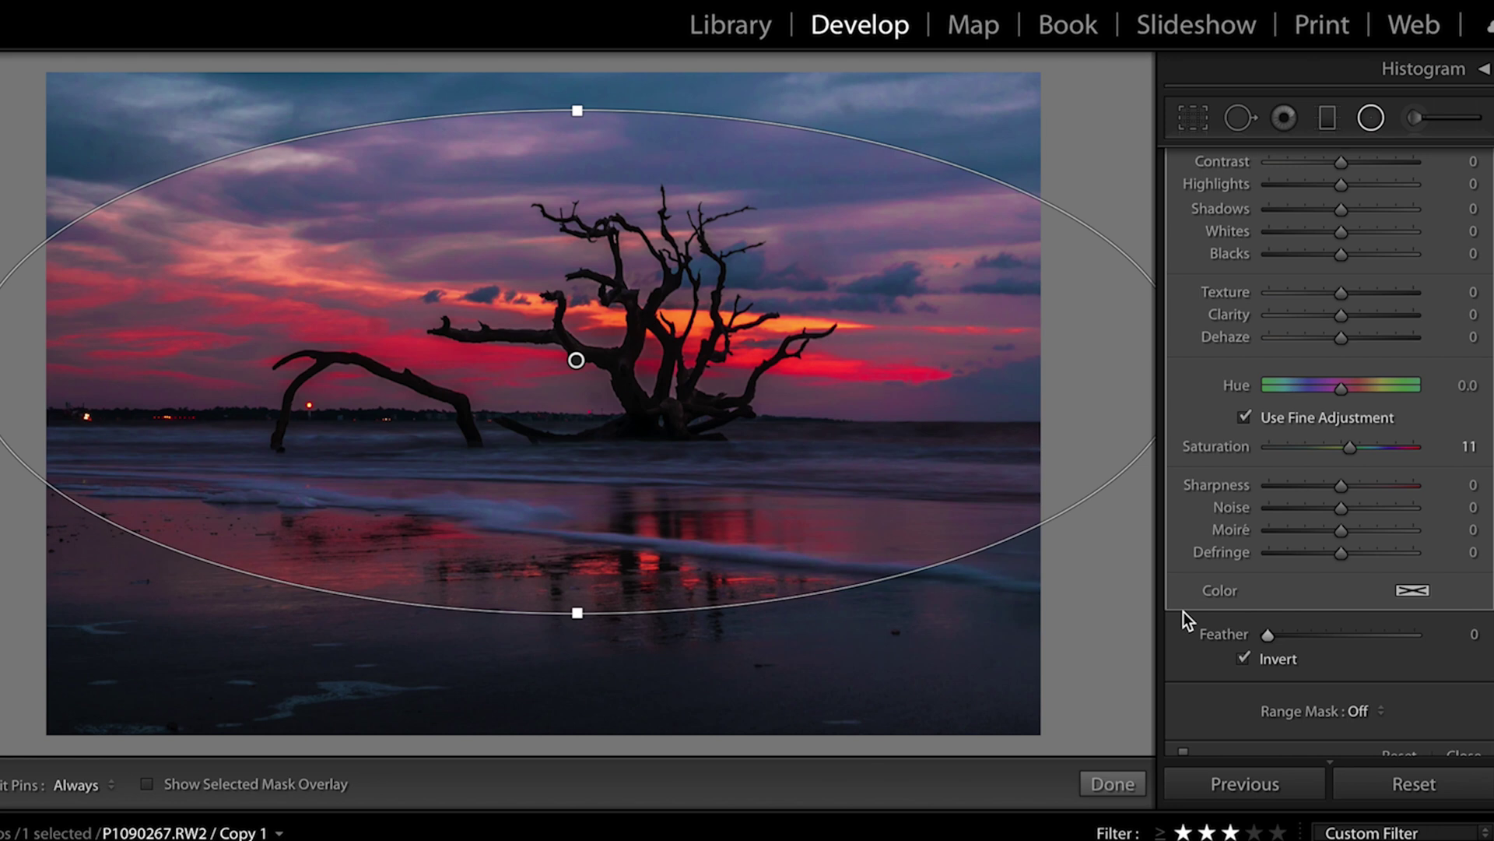
{"action": "left_click", "coordinate": [1112, 783]}
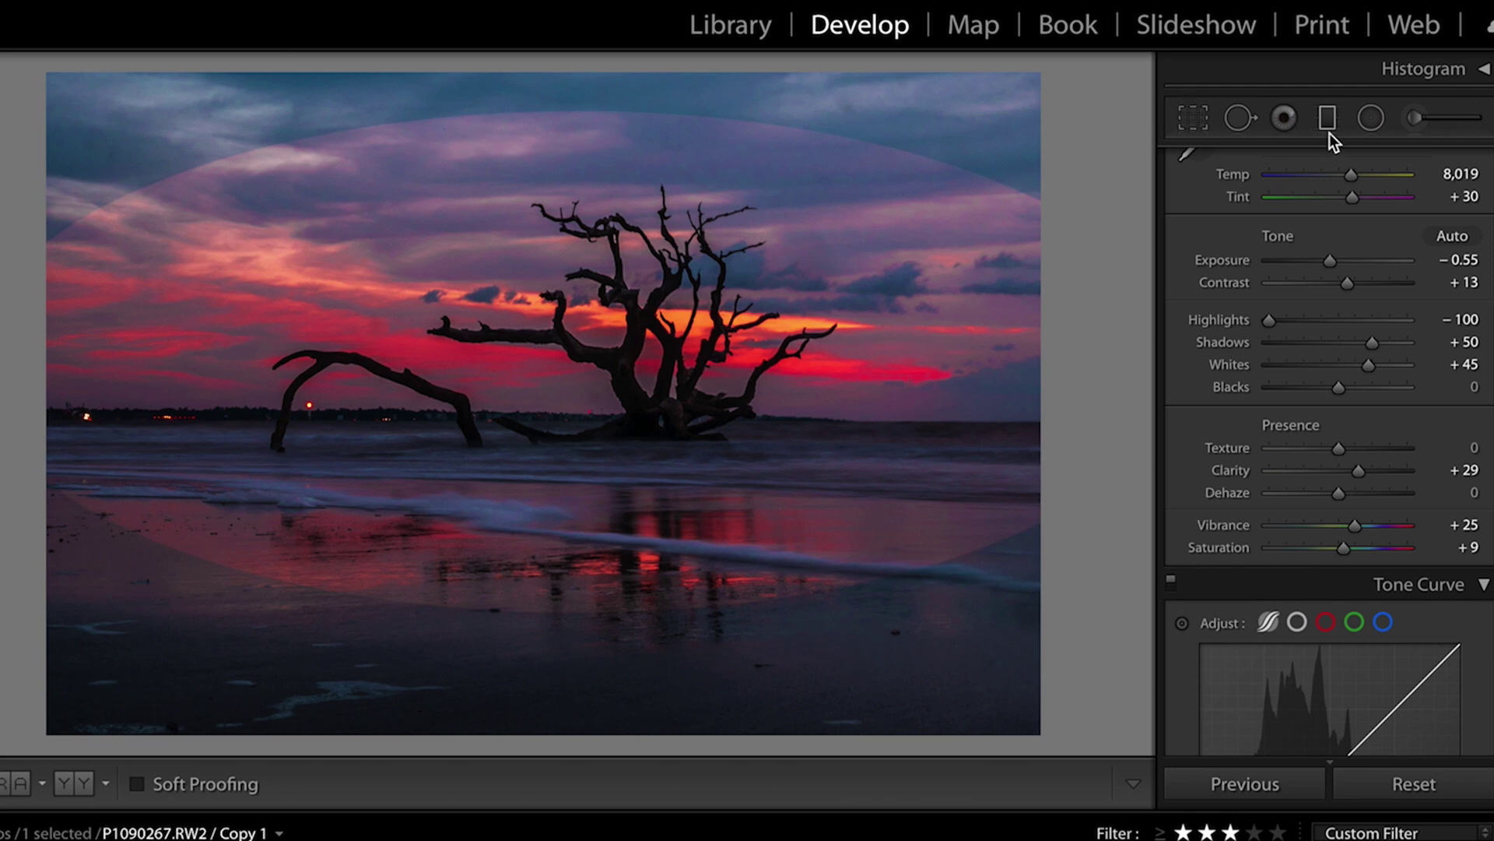
- Reselect the existing radial filter over the tree and set its feather to 100
{"action": "left_click", "coordinate": [1372, 119]}
{"action": "scroll", "coordinate": [1257, 701], "scroll_direction": "down", "scroll_amount": 3}
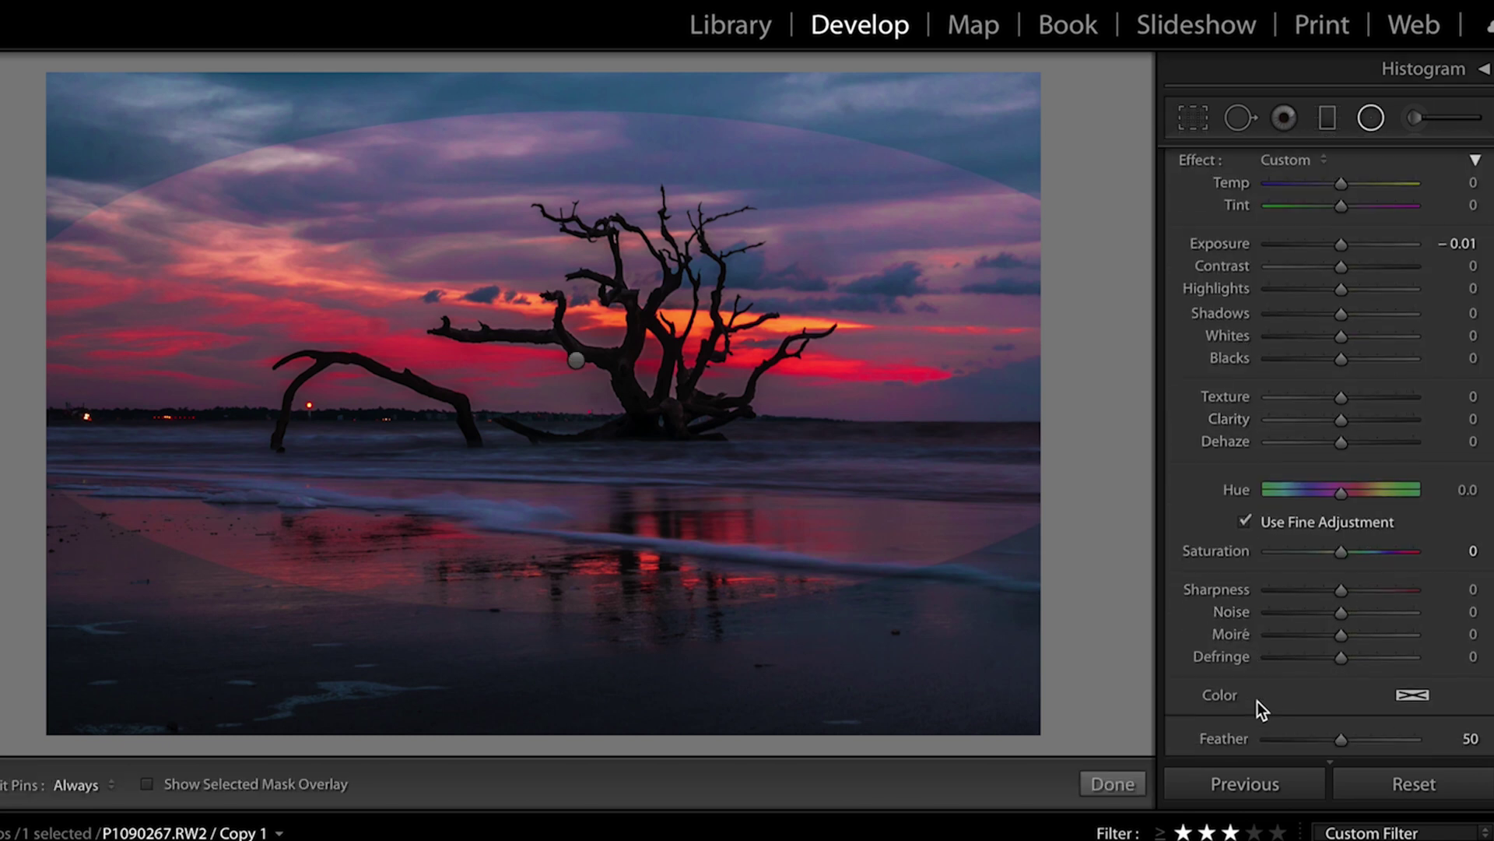
{"action": "left_click_drag", "start_coordinate": [1341, 682], "coordinate": [1415, 685]}
{"action": "left_click", "coordinate": [578, 360]}
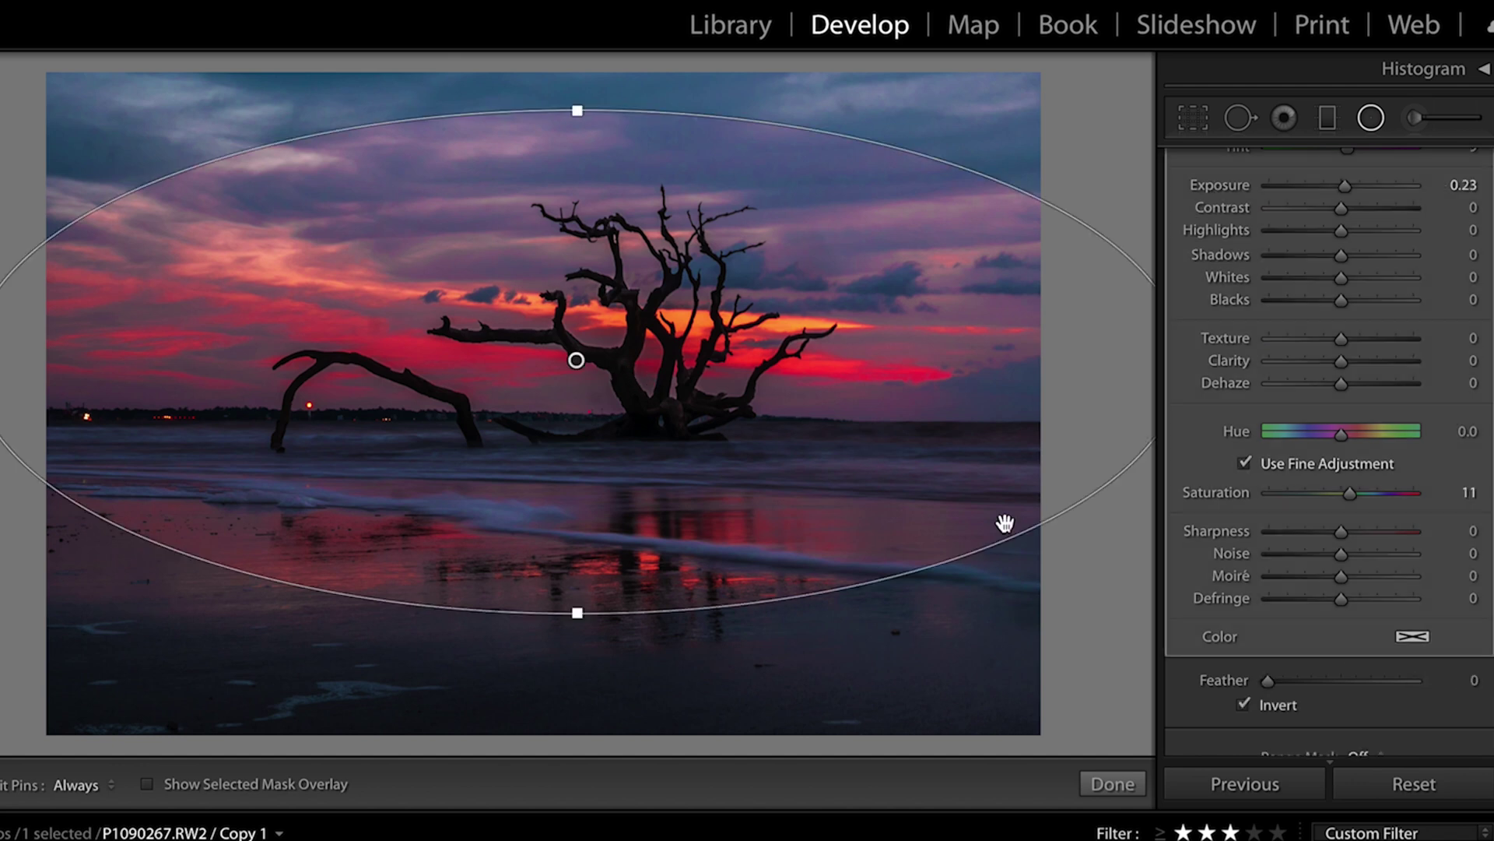
{"action": "left_click_drag", "start_coordinate": [1268, 682], "coordinate": [1443, 688]}
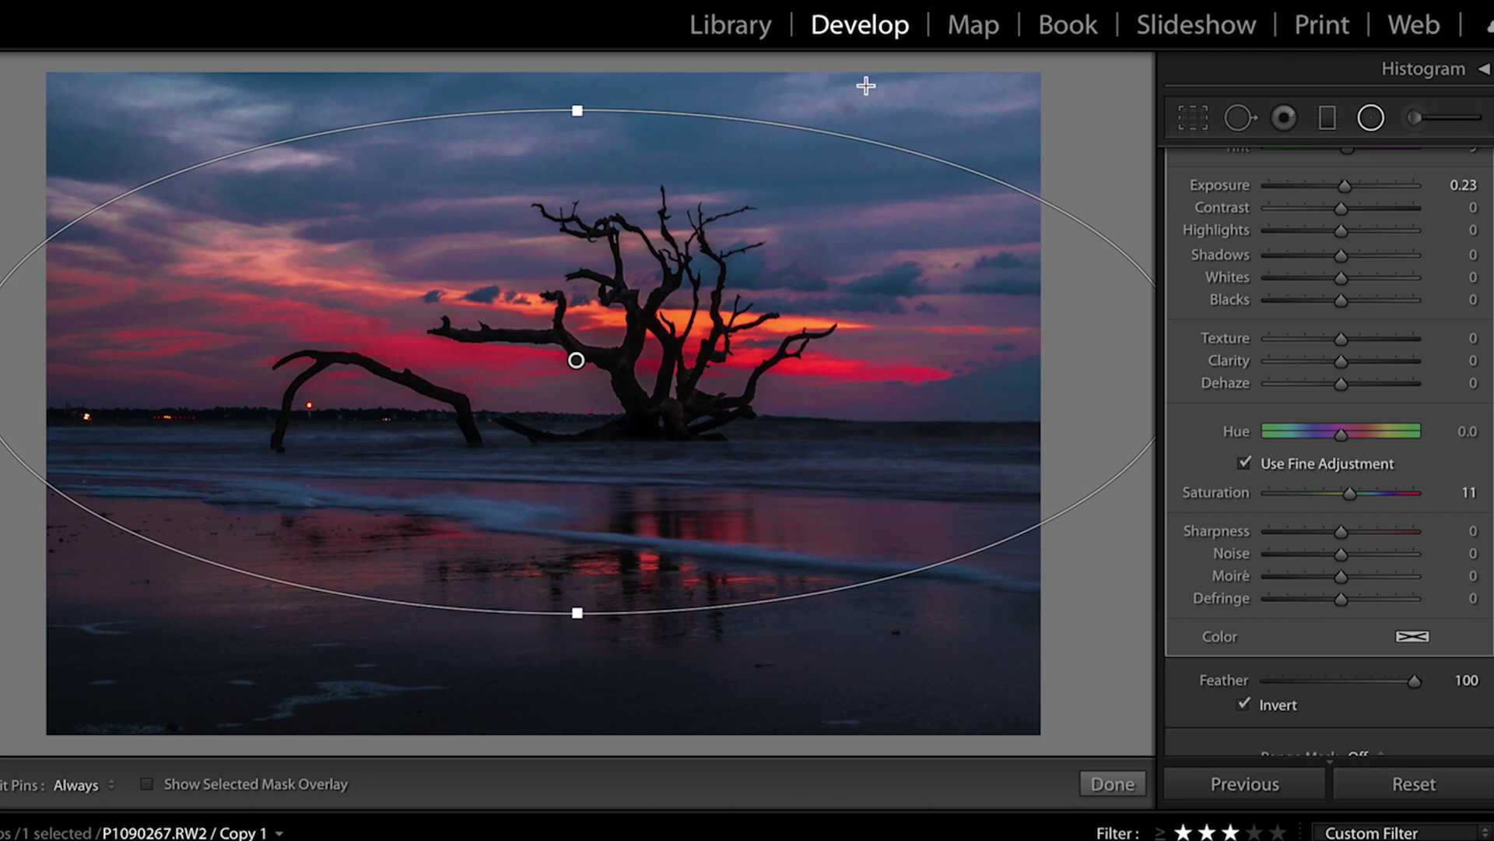
- Shift the radial filter slightly left, set its exposure to 0.27, texture to -13 and clarity to 11, and finish editing it
{"action": "left_click_drag", "start_coordinate": [577, 364], "coordinate": [546, 359]}
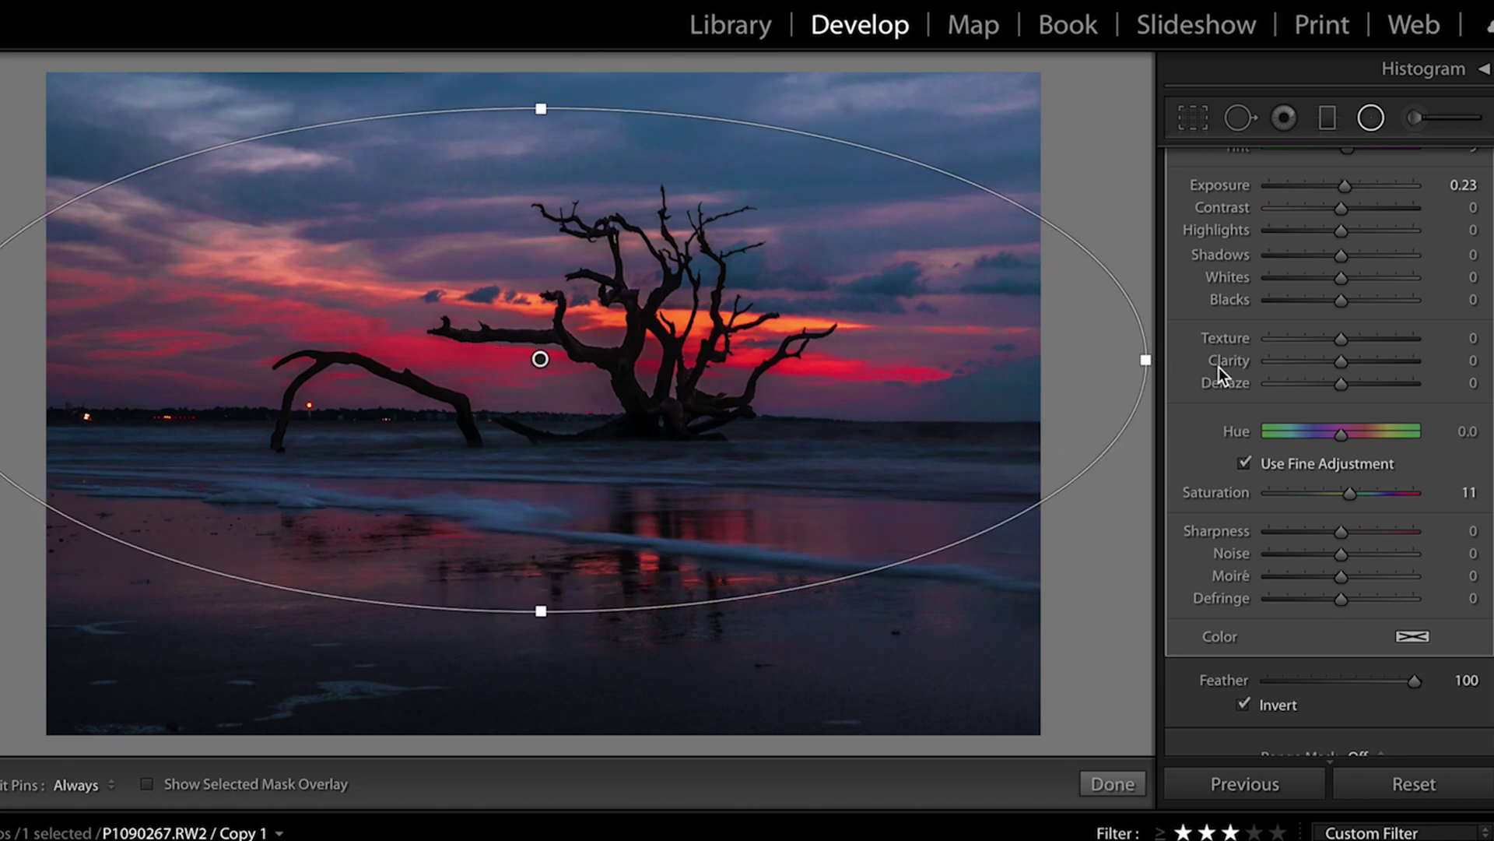
{"action": "scroll", "coordinate": [1401, 513], "scroll_direction": "up", "scroll_amount": 3}
{"action": "left_click_drag", "start_coordinate": [1343, 286], "coordinate": [1347, 284]}
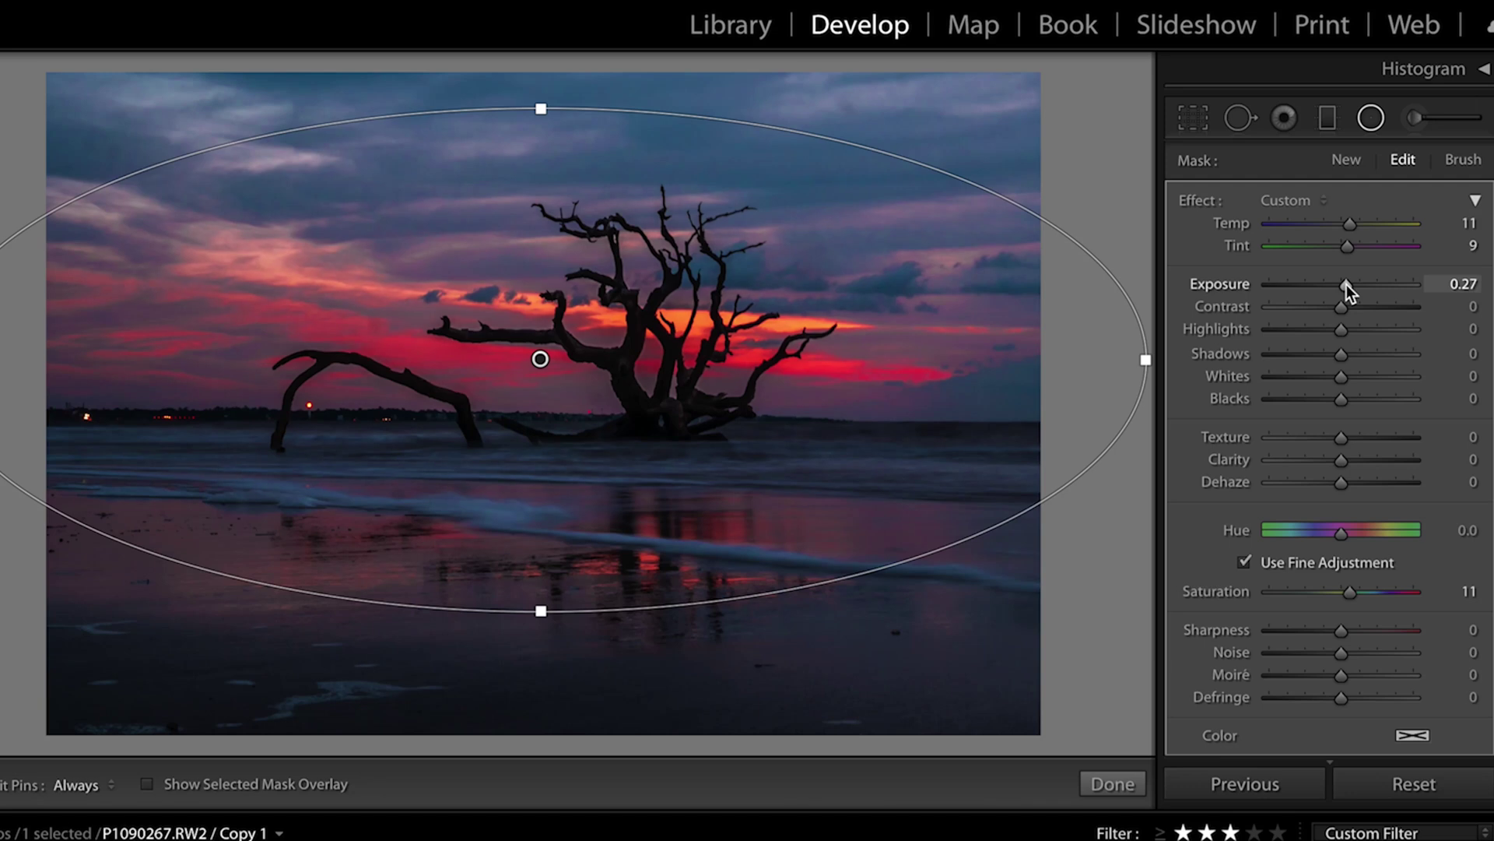
{"action": "left_click_drag", "start_coordinate": [1340, 462], "coordinate": [1334, 445]}
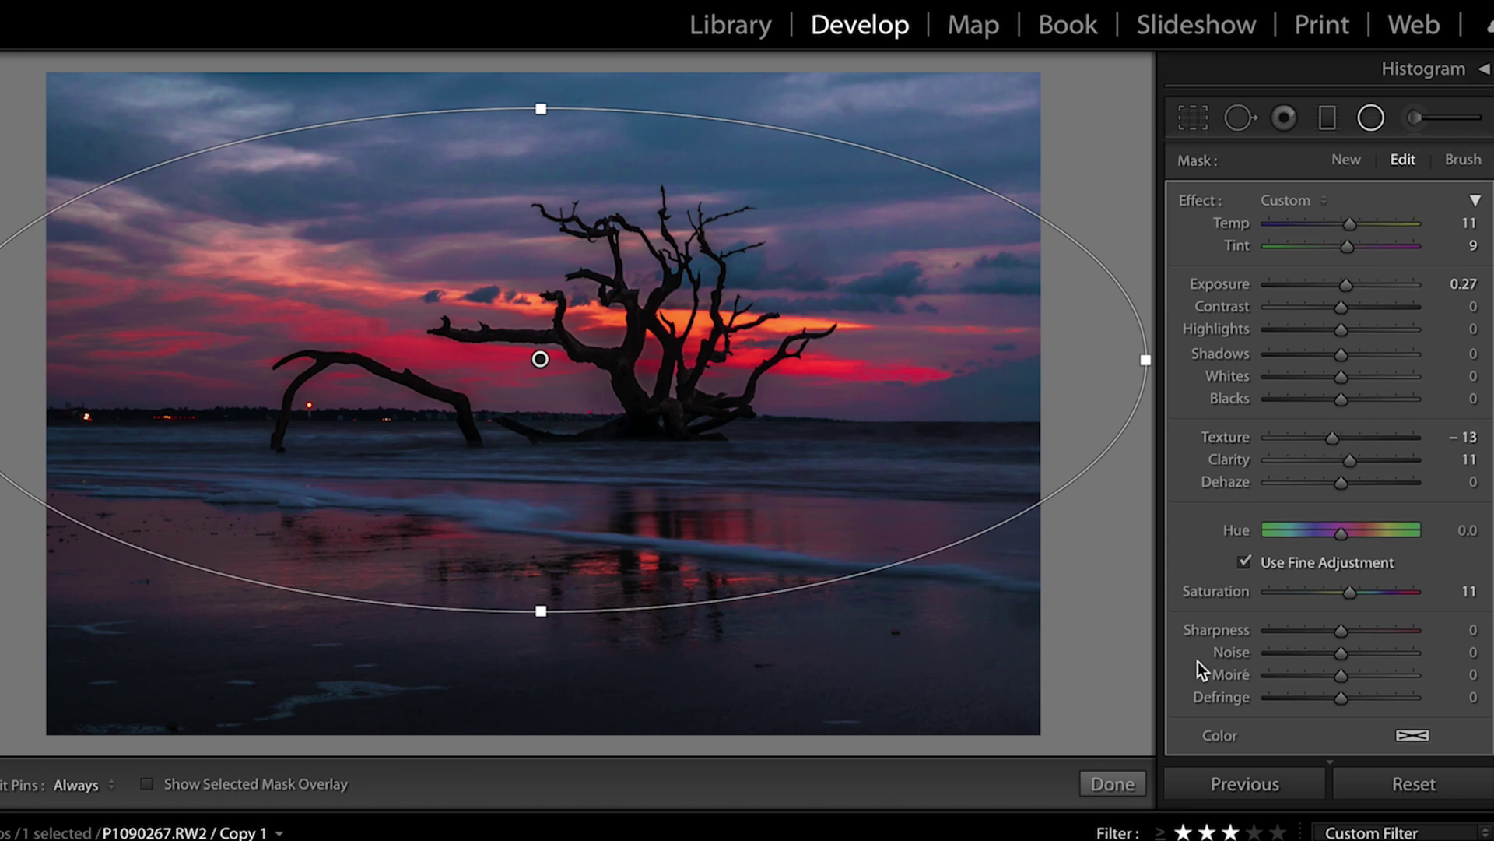
{"action": "left_click", "coordinate": [1117, 785]}
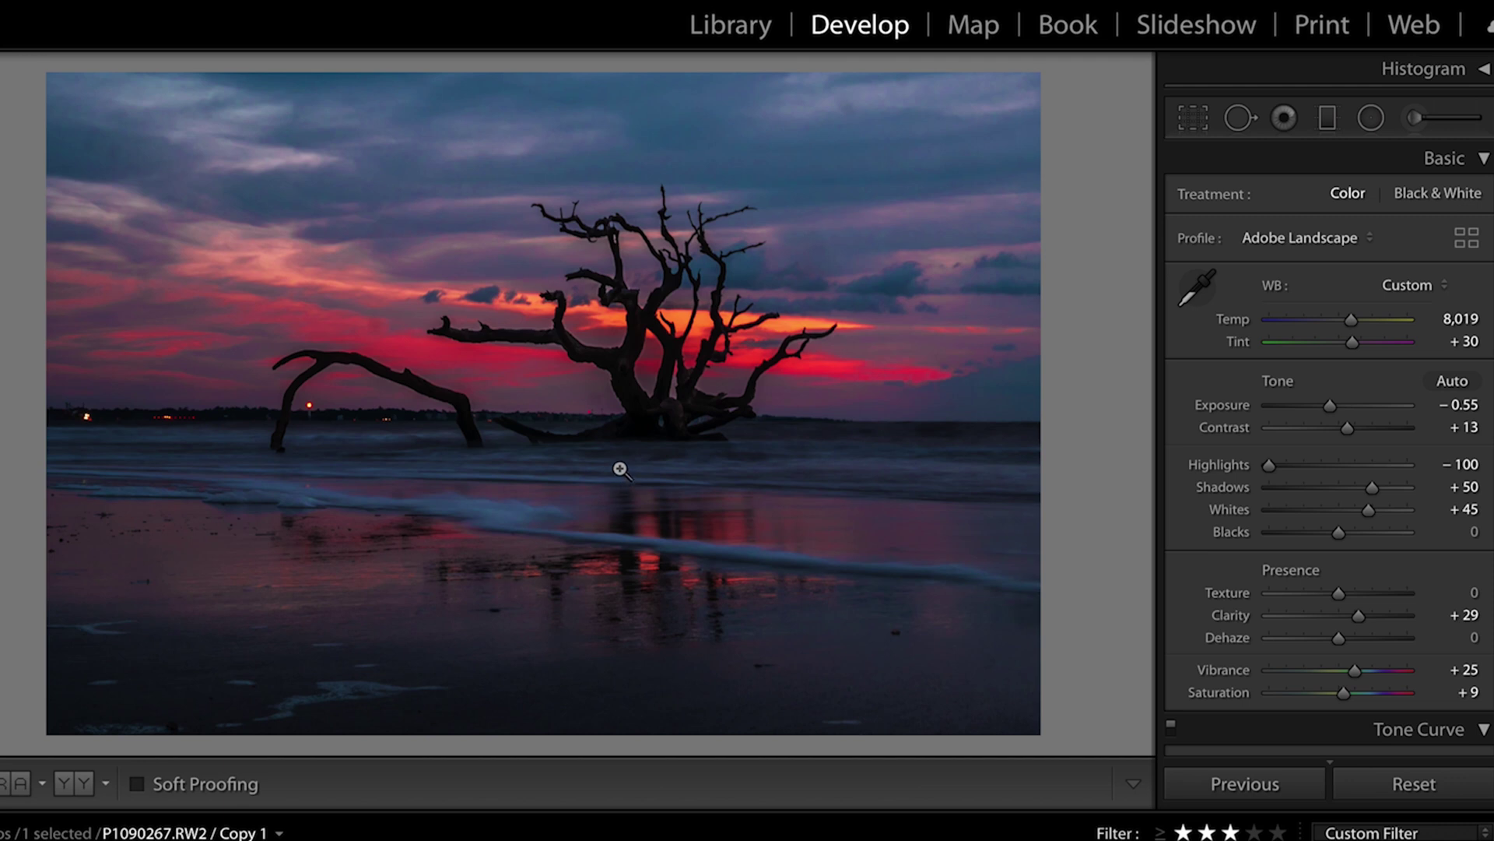
- Reset the photo's develop settings to compare the edit with the original, undoing each reset
{"action": "right_click", "coordinate": [650, 386]}
{"action": "mouse_move", "coordinate": [730, 249]}
{"action": "left_click", "coordinate": [1066, 244]}
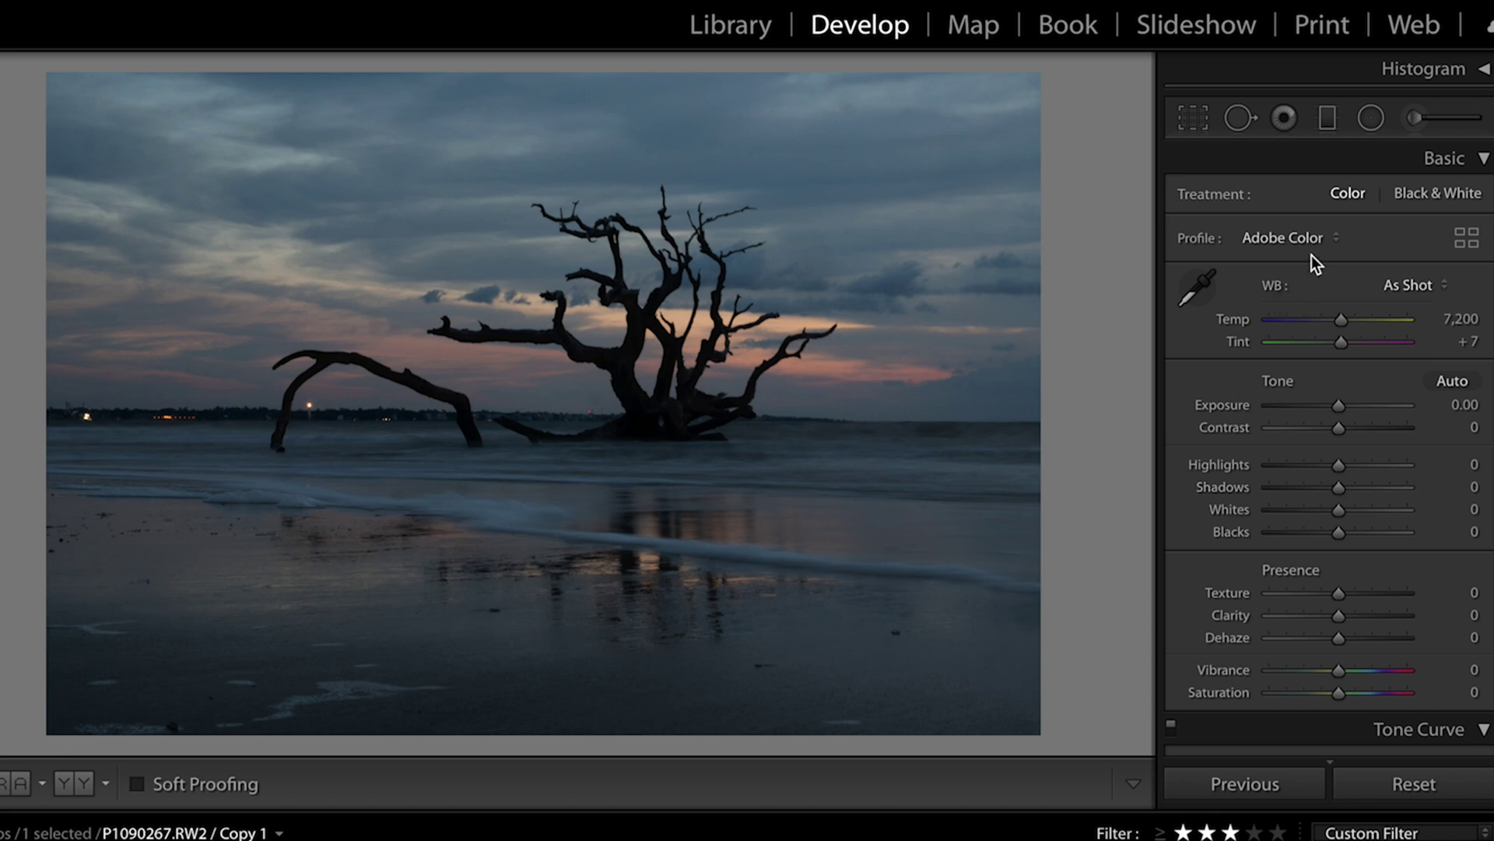
{"action": "key", "text": "ctrl+z"}
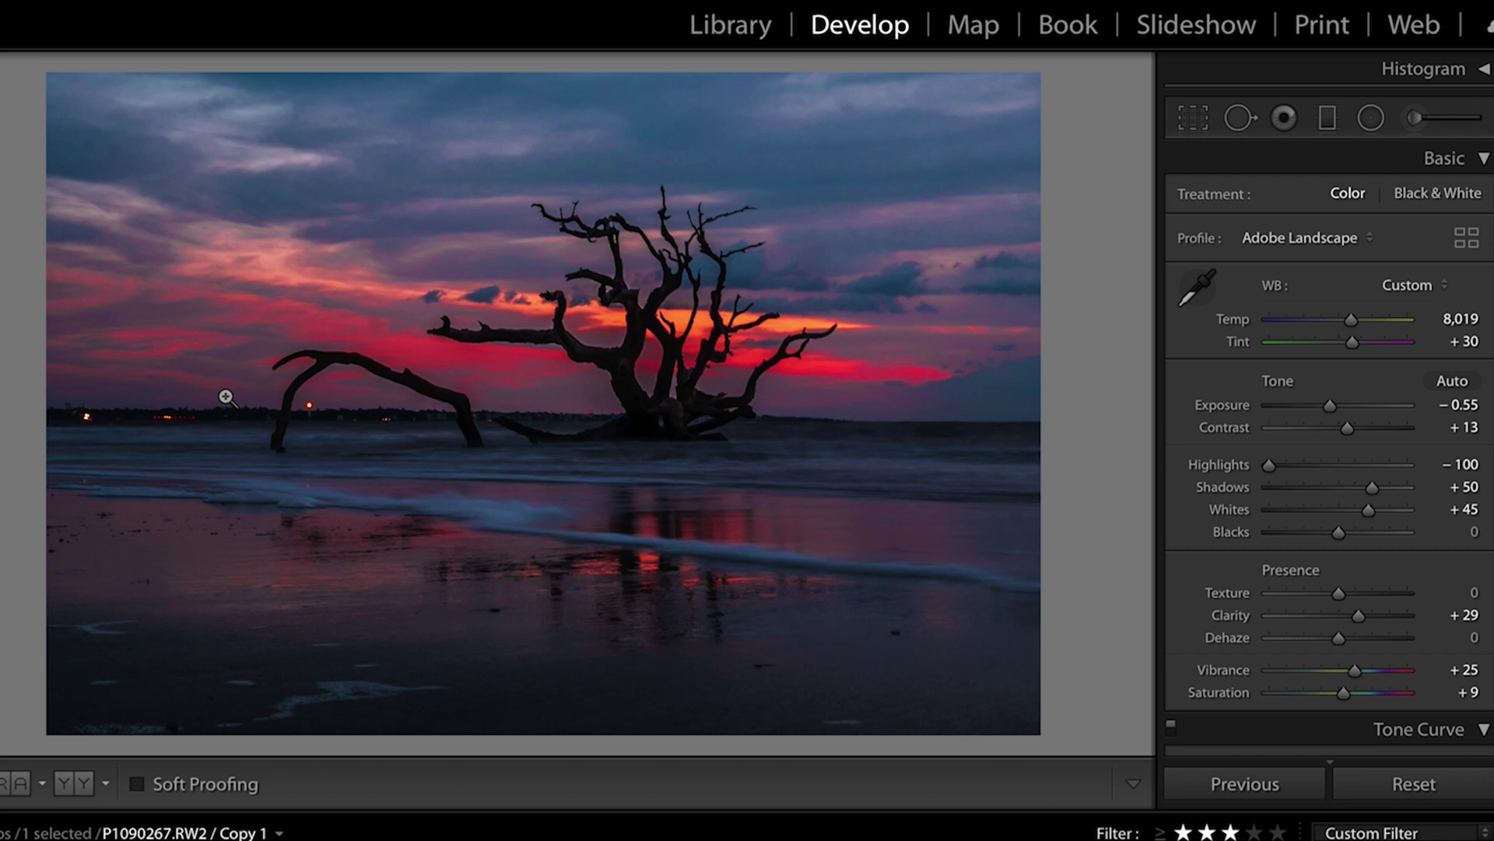
{"action": "key", "text": "ctrl+shift+r"}
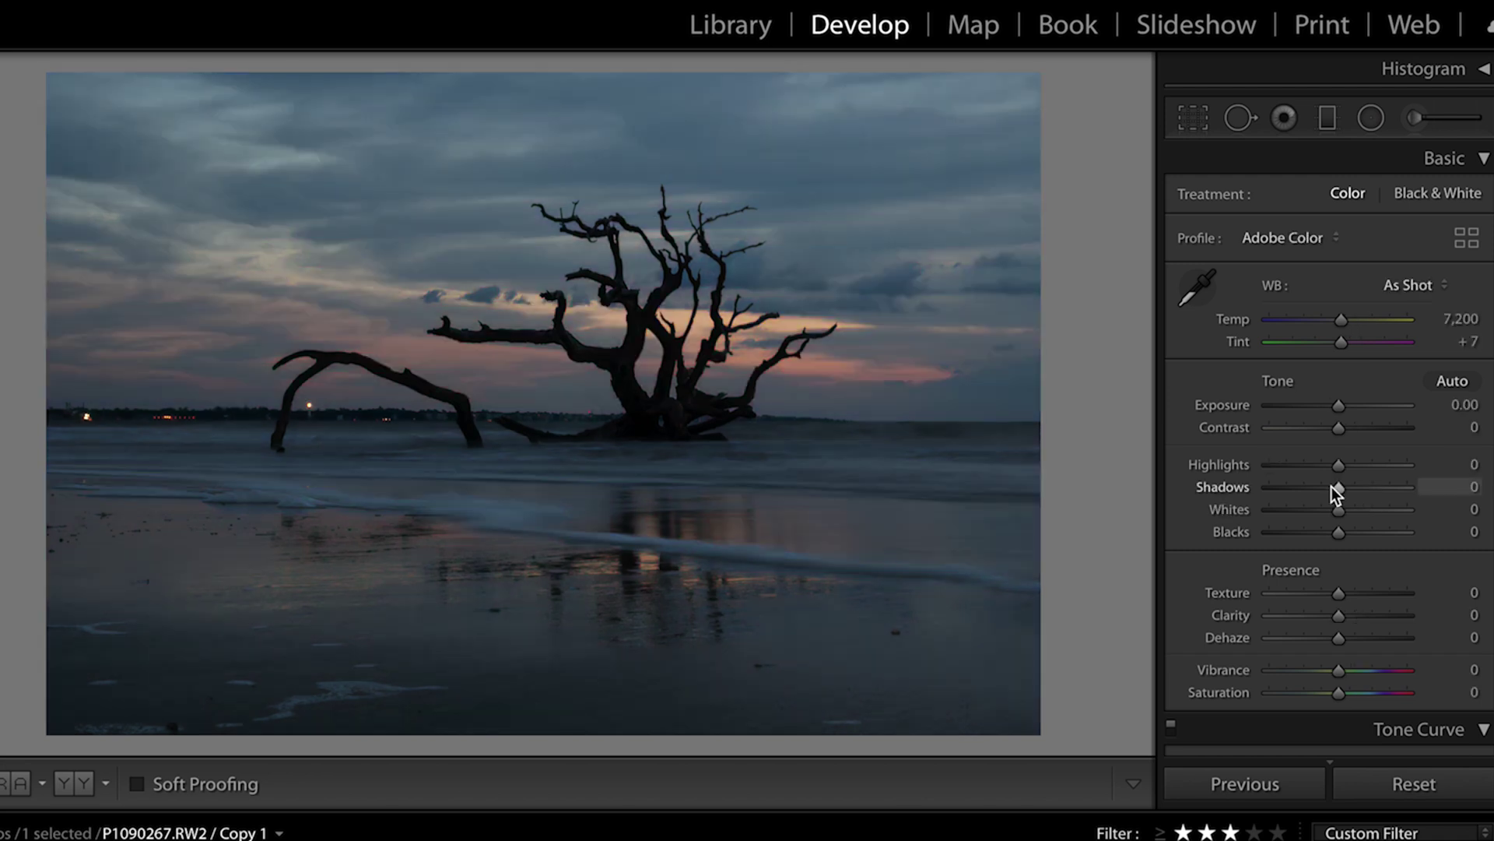
{"action": "key", "text": "ctrl+z"}
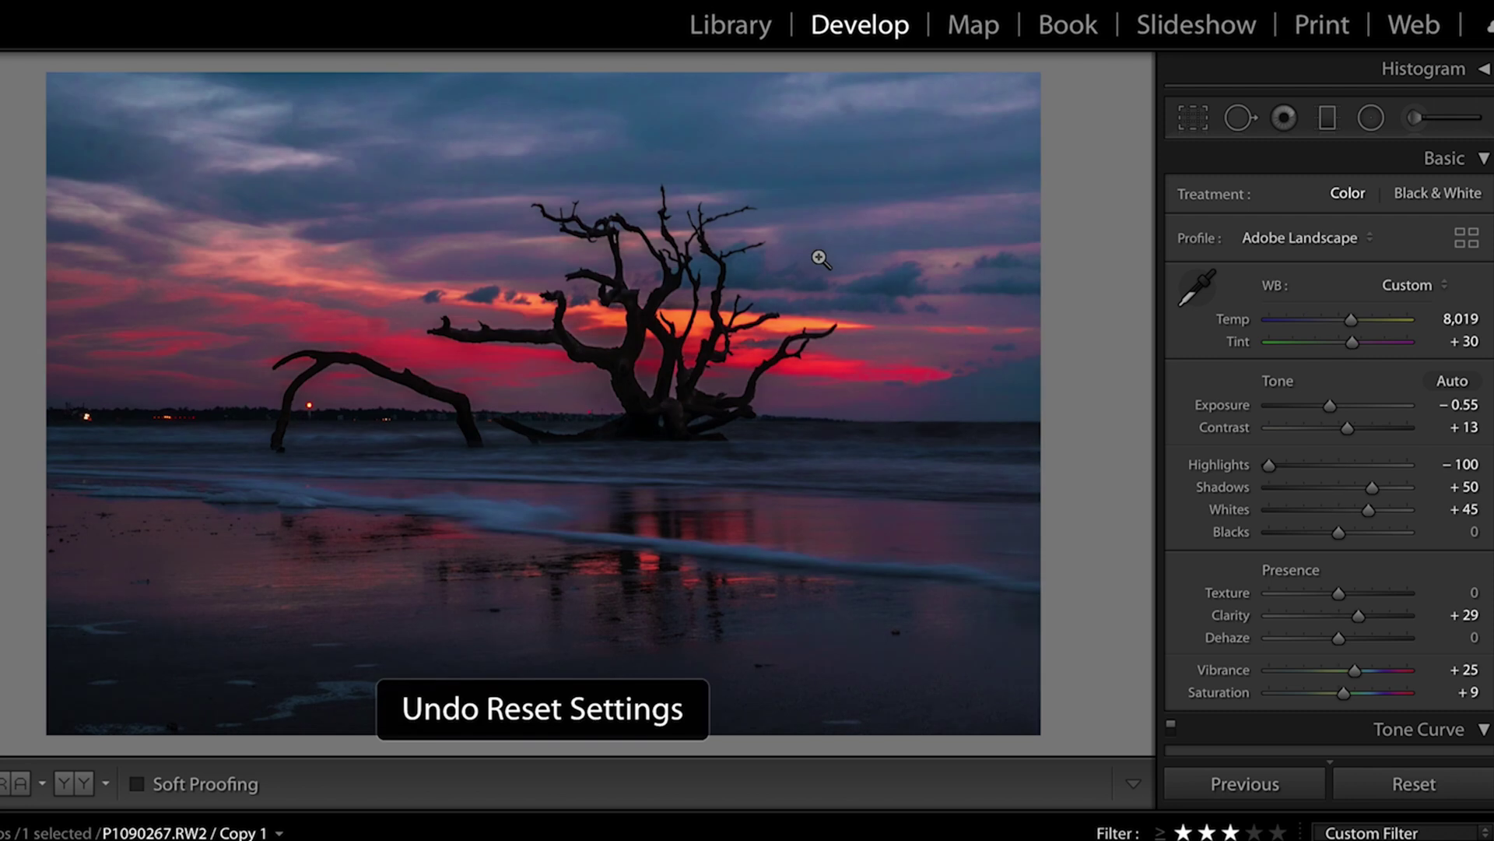